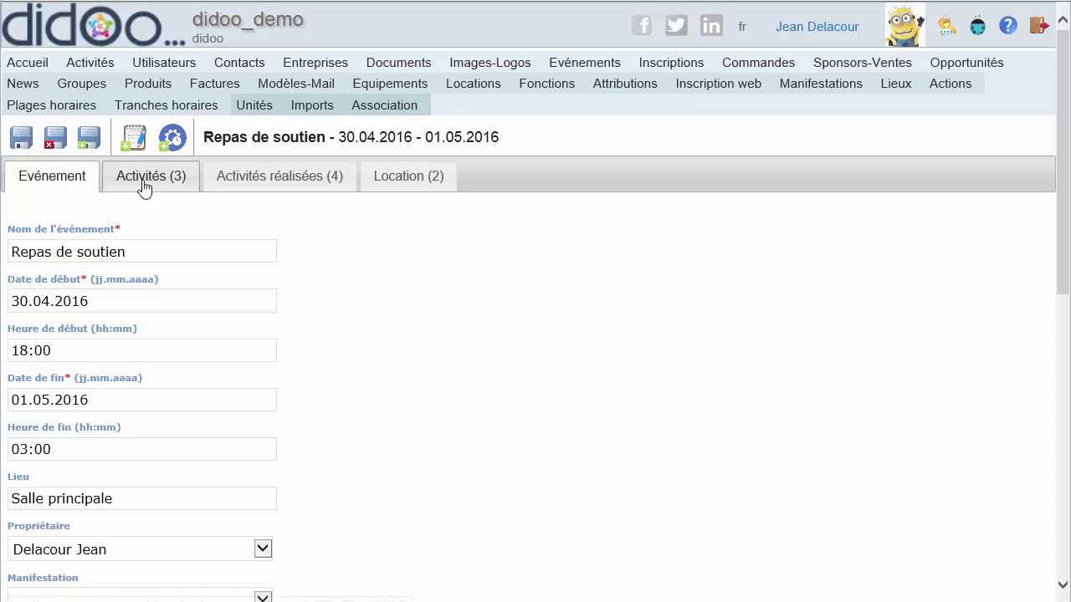
# - Start a new Inscription from the Repas de soutien event record
pyautogui.click(135, 139)
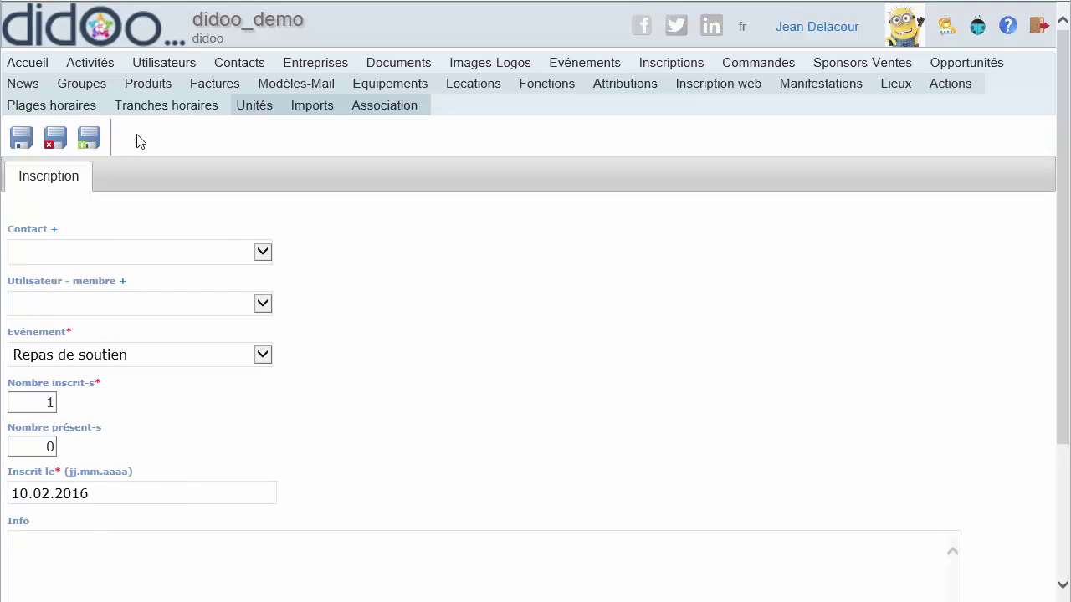
# - Link the registration to the Didooville member and pick the Moulinsart contact as registrant
pyautogui.click(131, 305)
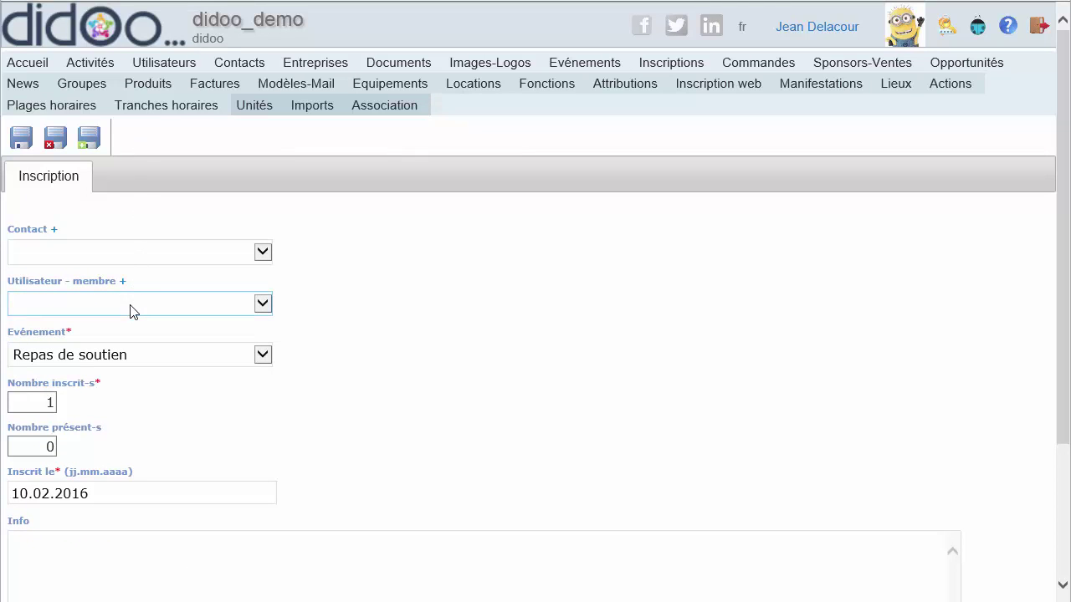
pyautogui.click(130, 322)
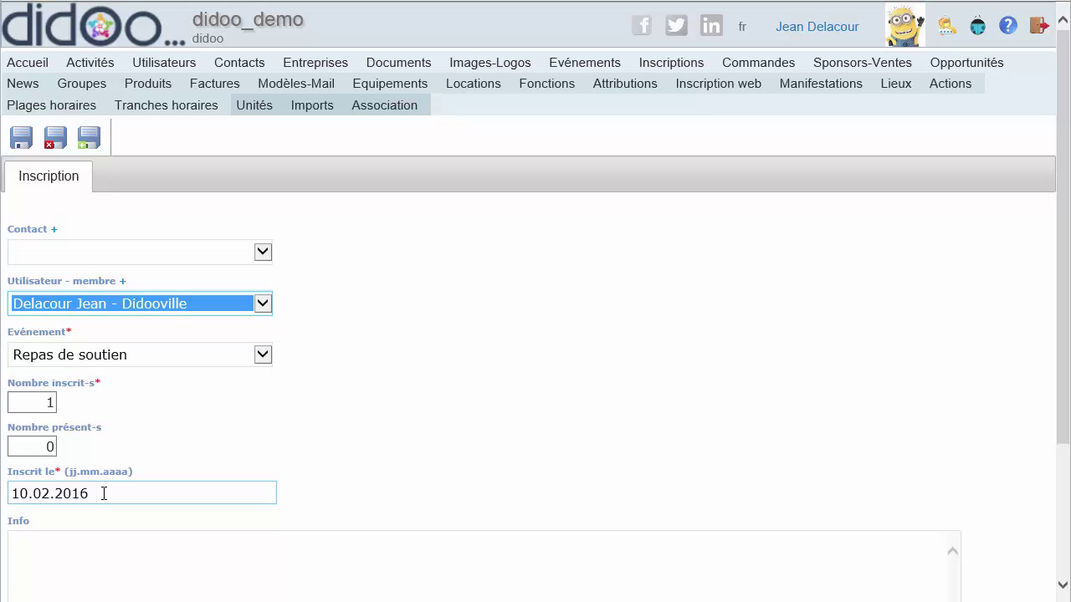
pyautogui.click(81, 254)
pyautogui.click(81, 317)
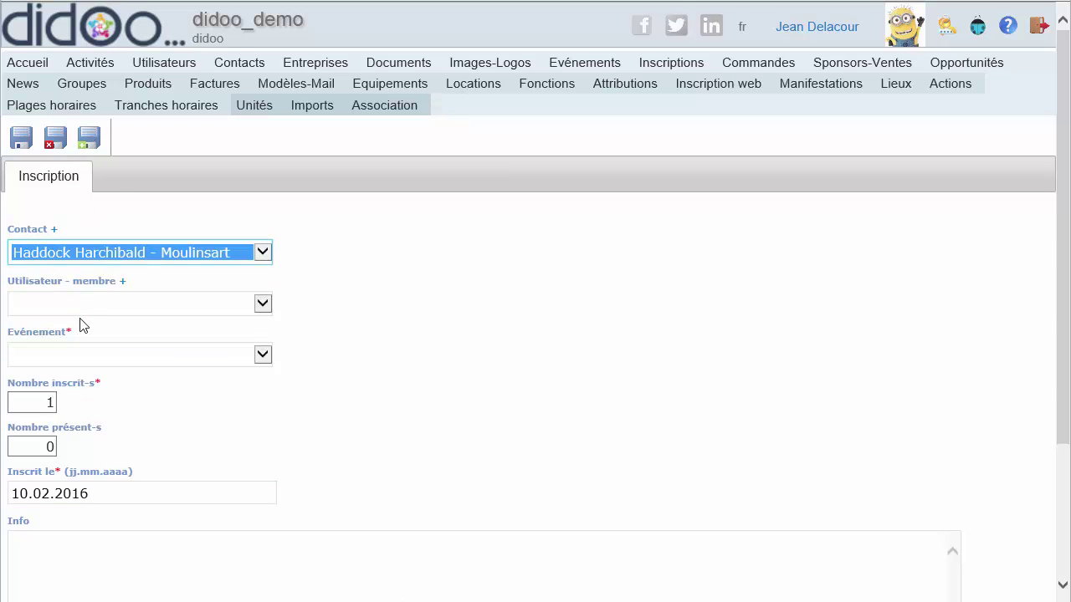
# - Set Repas de soutien as the event, add an Info note about a companion, and save with Save and New
pyautogui.click(79, 358)
pyautogui.click(76, 372)
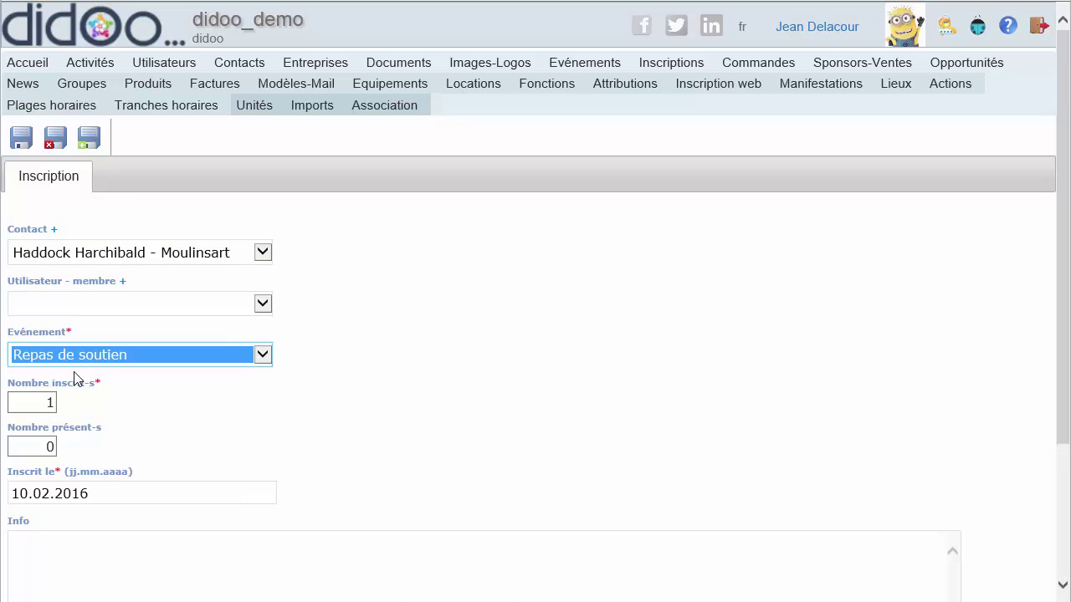
pyautogui.click(59, 538)
pyautogui.write('vie')
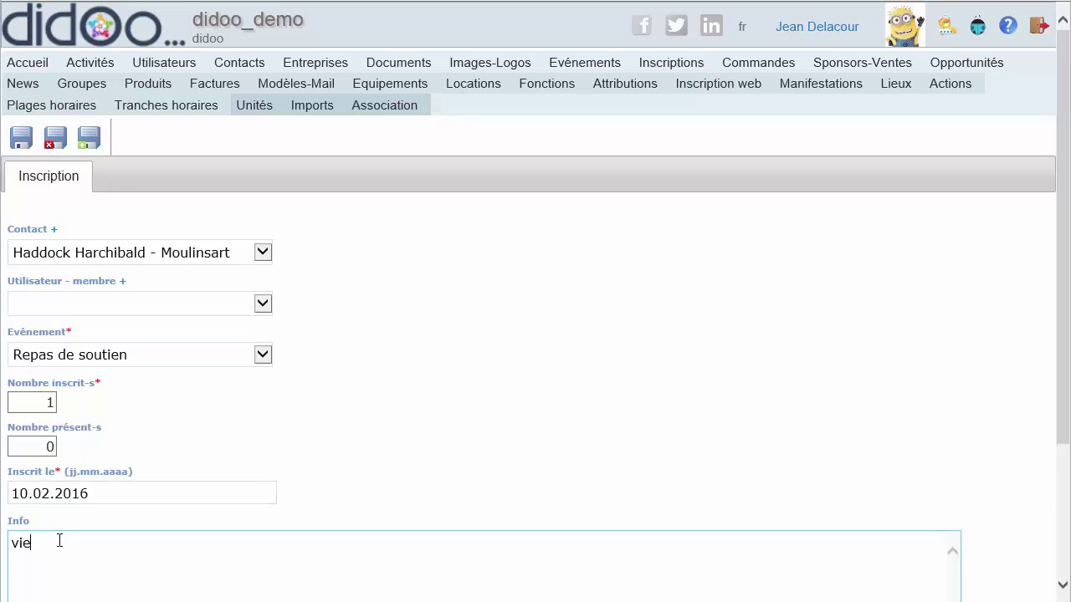
pyautogui.write('nt avec Bianca')
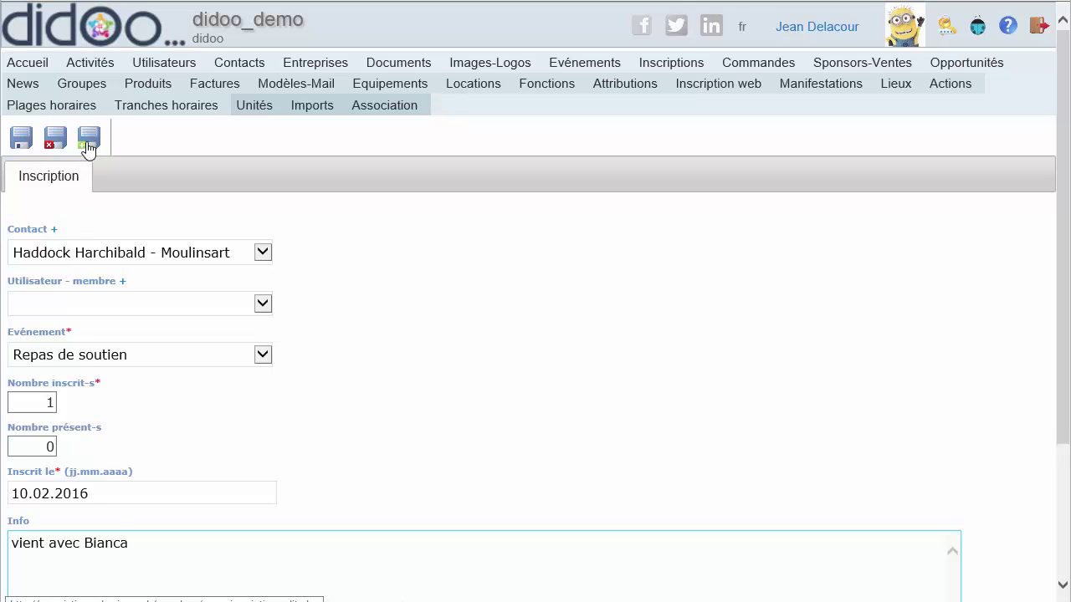
pyautogui.click(88, 139)
pyautogui.click(55, 253)
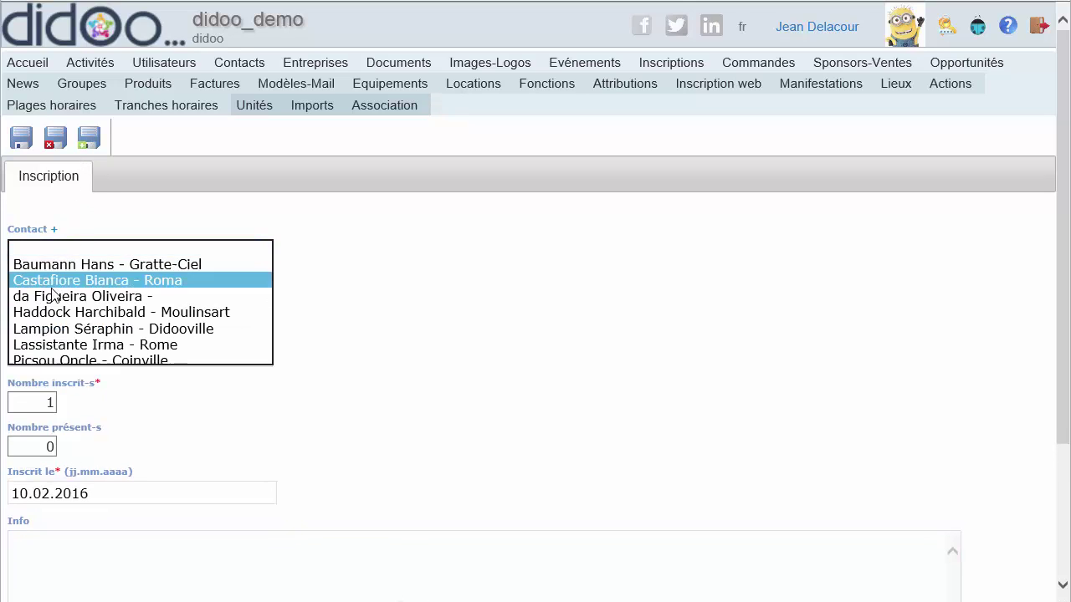
# - Register the Roma contact for Repas de soutien with Info 'Vient avec le capitaine', then save and close
pyautogui.click(54, 277)
pyautogui.click(52, 352)
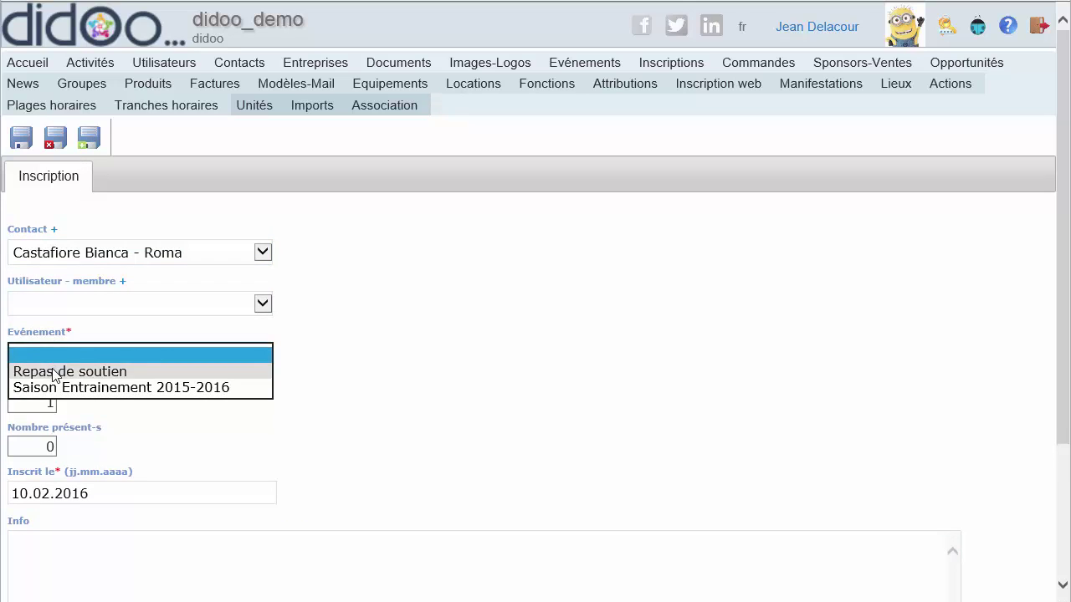
pyautogui.click(51, 376)
pyautogui.click(35, 539)
pyautogui.write('Vie')
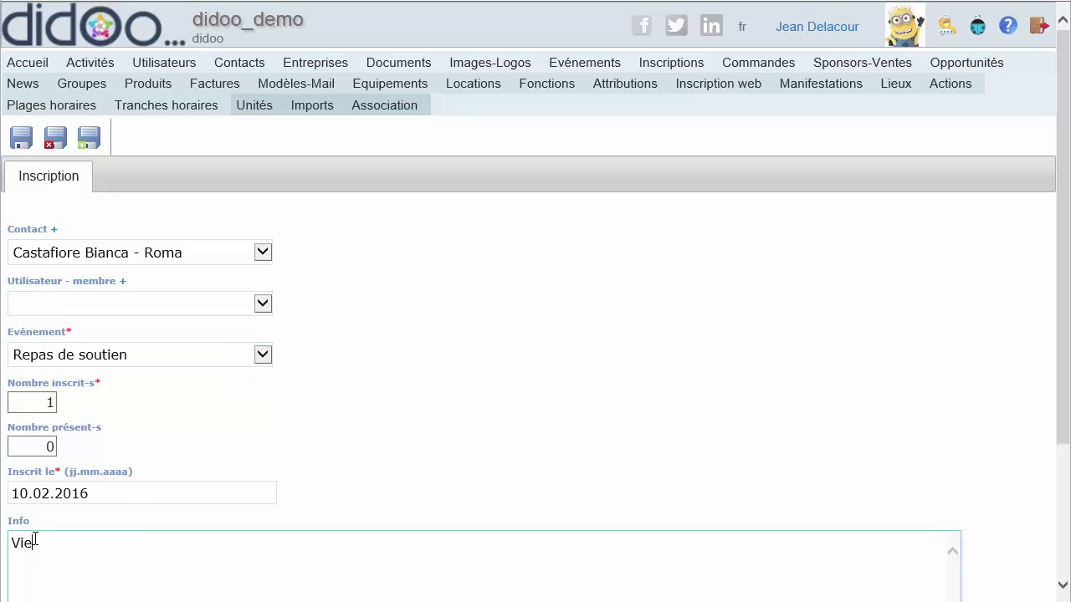
pyautogui.write('nt avec le capitaine')
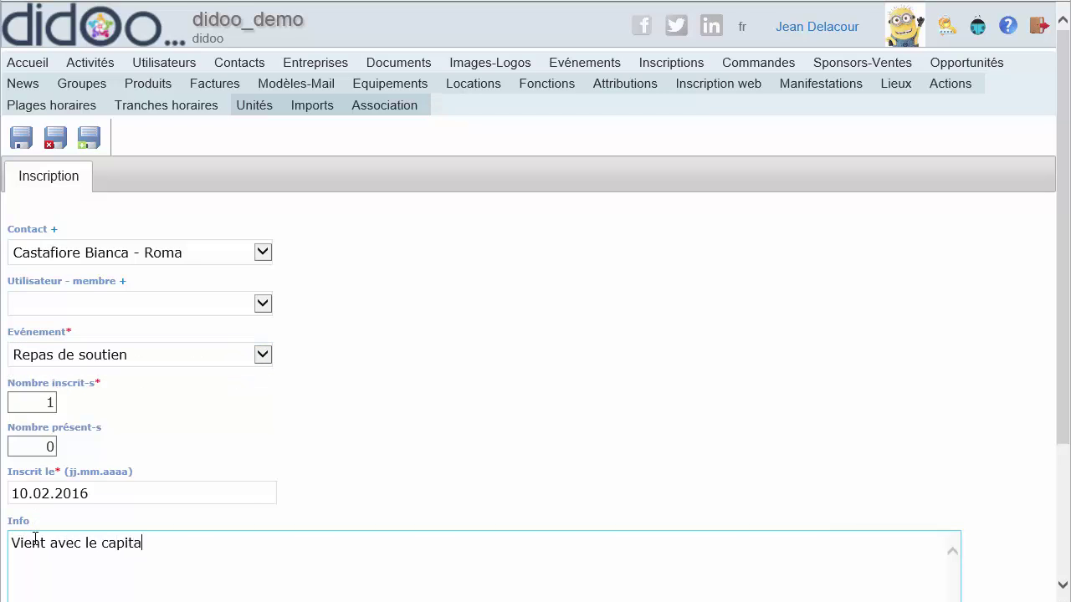
pyautogui.click(56, 141)
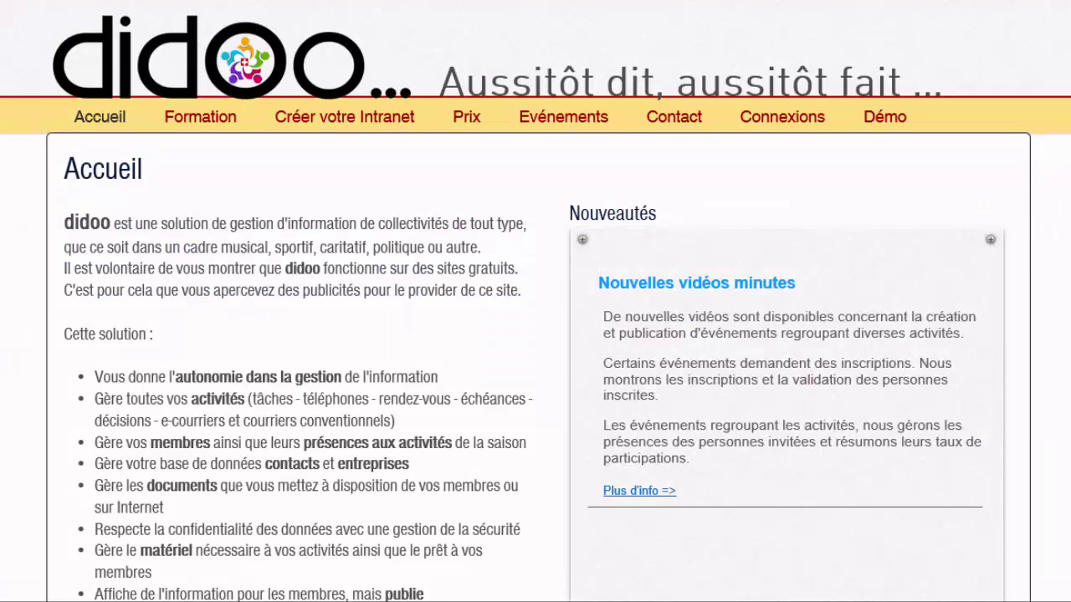
# - Go to Démo > Didoo - Démo and open the Repas de soutien registration link under Evénements détaillés
pyautogui.moveTo(885, 123)
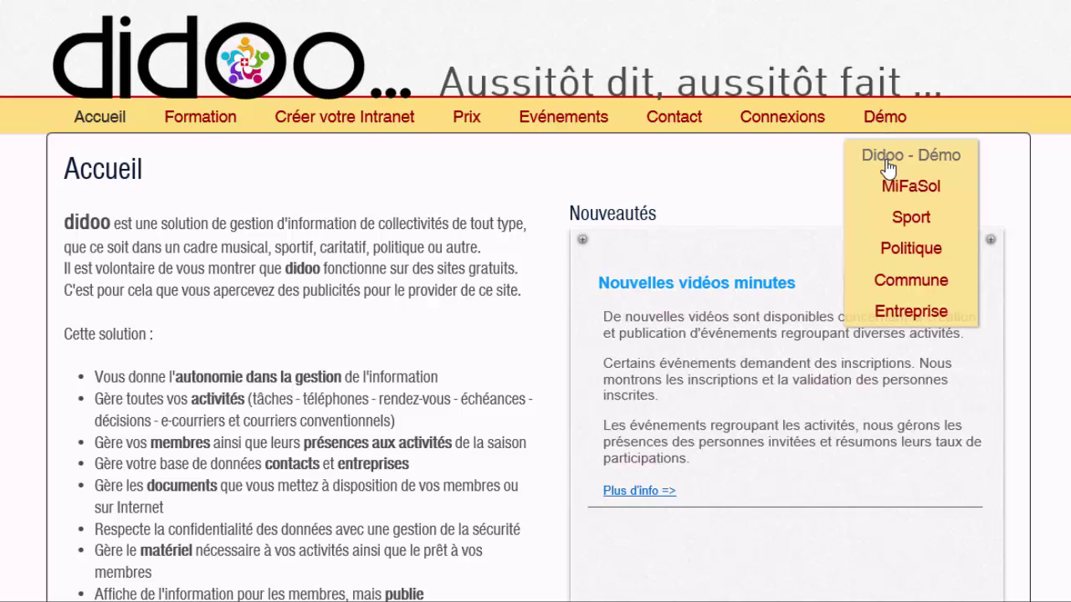
pyautogui.click(885, 163)
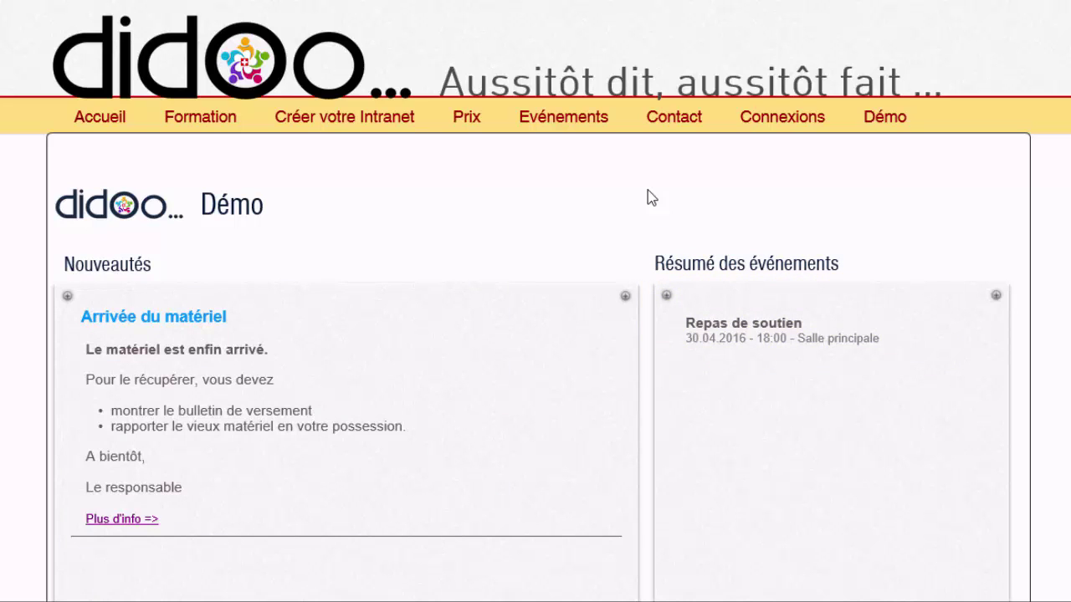
pyautogui.scroll(-5, 648, 191)
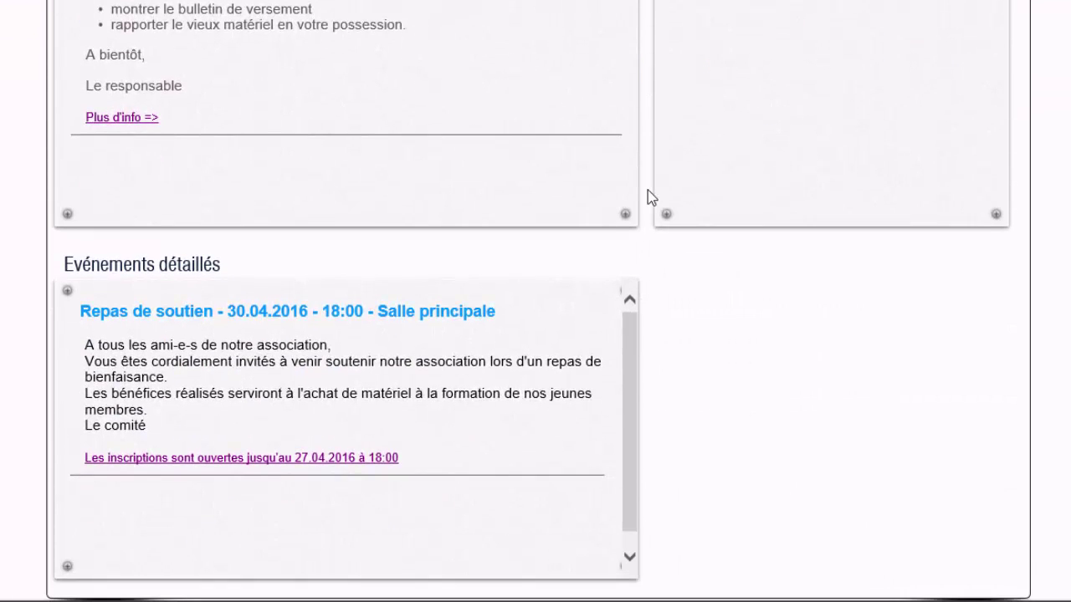
pyautogui.scroll(-1, 647, 198)
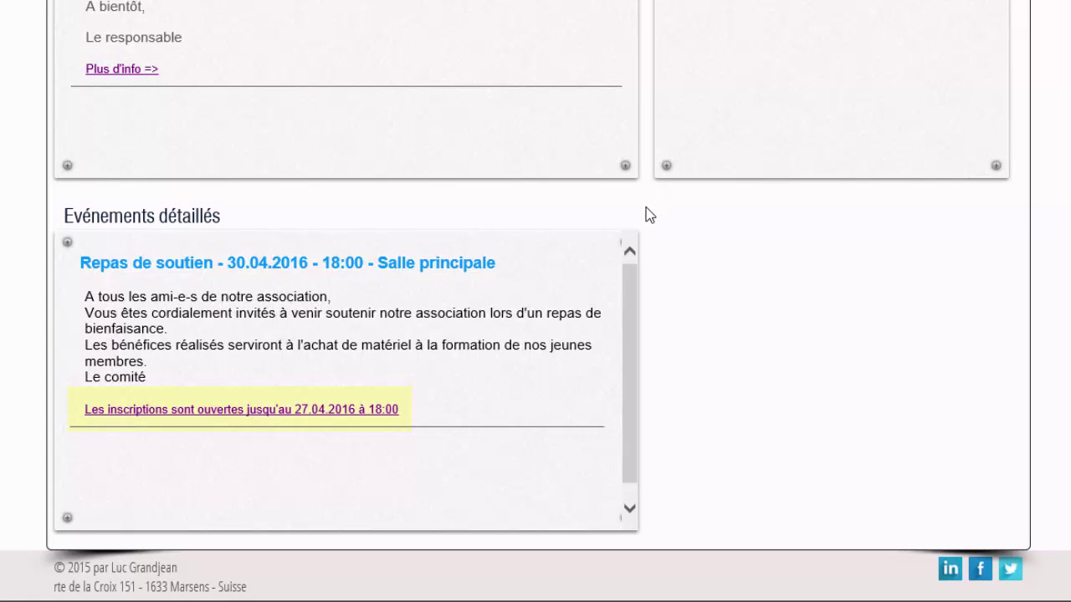
pyautogui.click(353, 418)
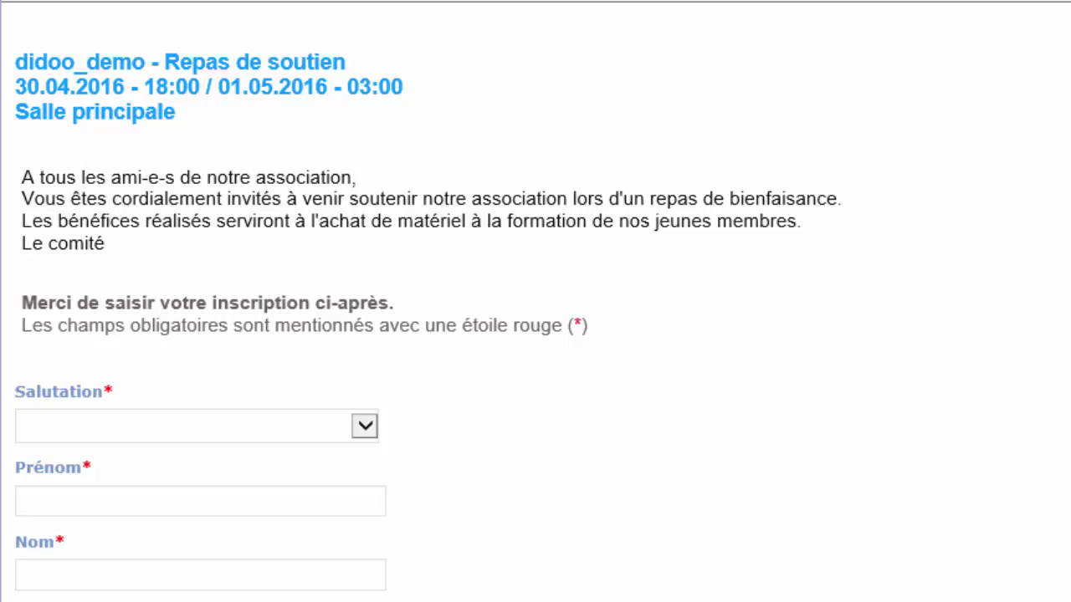
# - Choose Monsieur as salutation and enter the registrant's first and last name
pyautogui.click(366, 427)
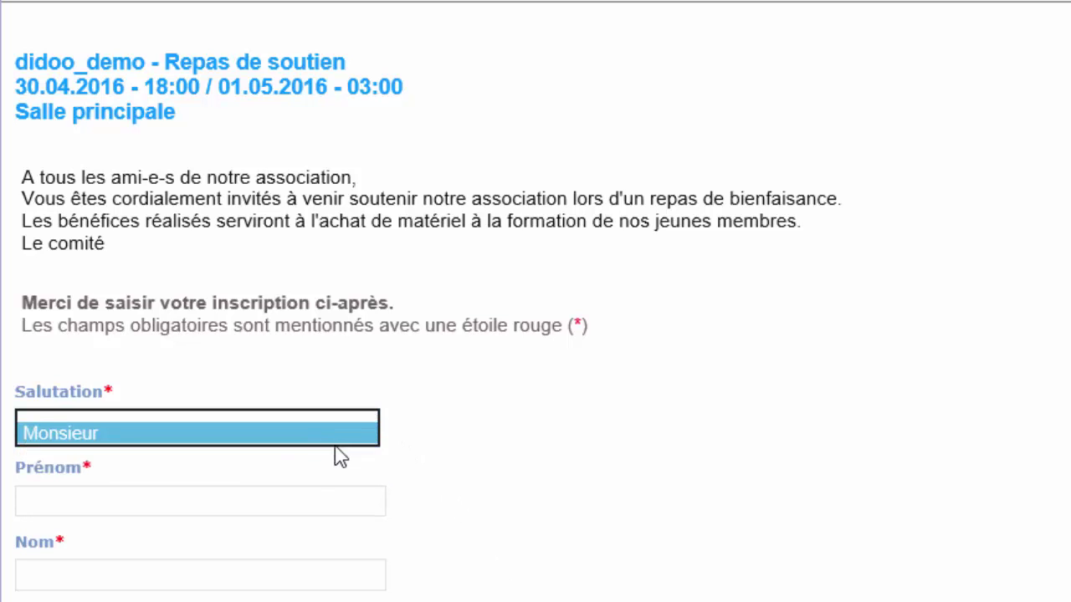
pyautogui.click(335, 446)
pyautogui.click(120, 498)
pyautogui.write('Oliveira')
pyautogui.click(83, 574)
pyautogui.write('da Figueir')
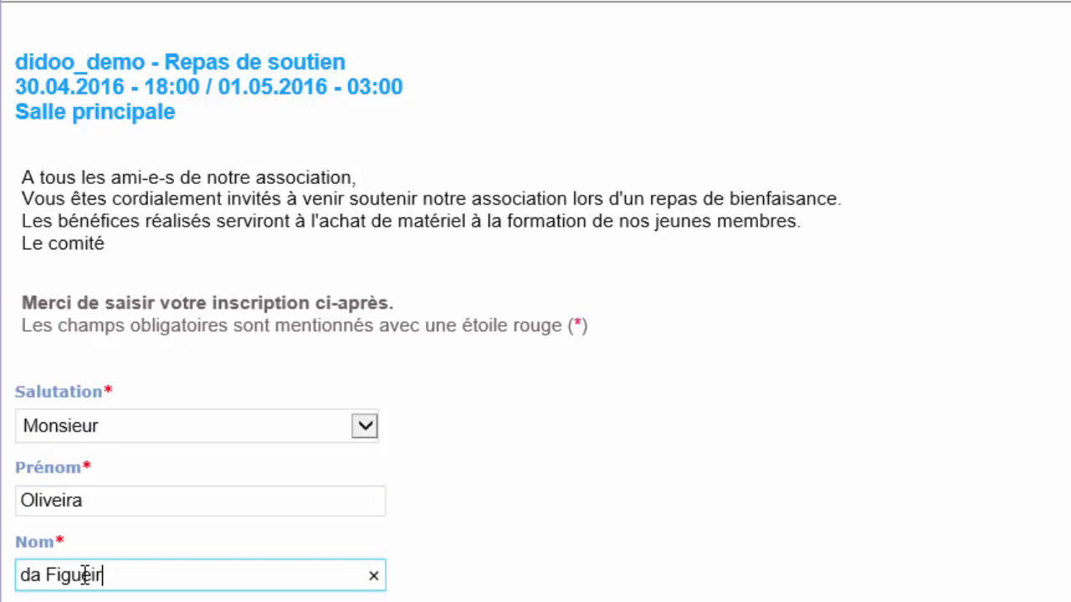
pyautogui.write('a')
pyautogui.scroll(-10, 84, 575)
# - Fill in the e-mail, its confirmation, the mobile number and a short Info note, then tick the accuracy confirmation
pyautogui.click(67, 89)
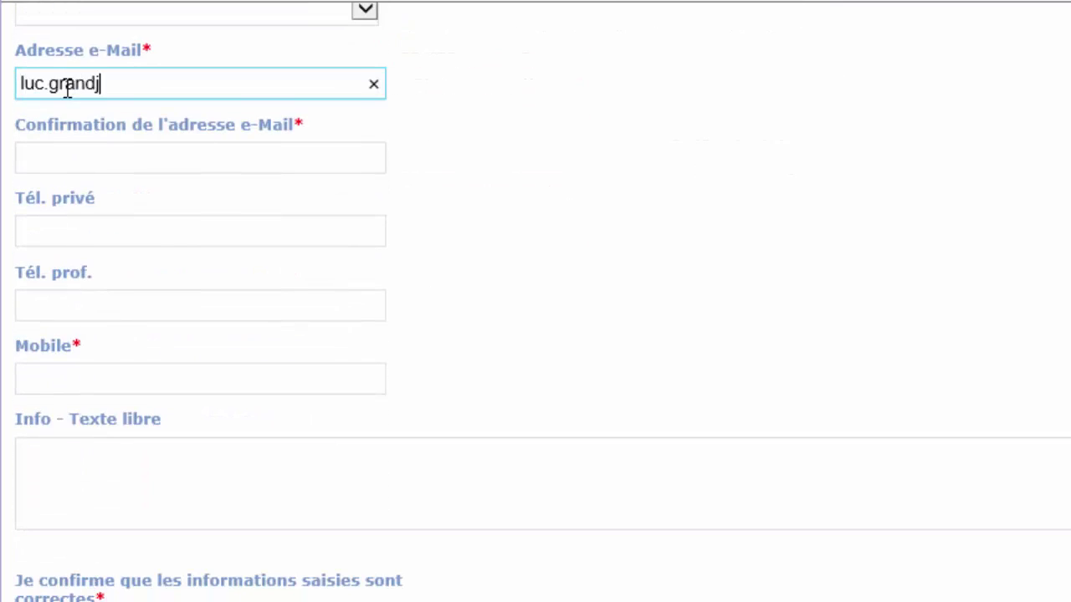
pyautogui.click(64, 153)
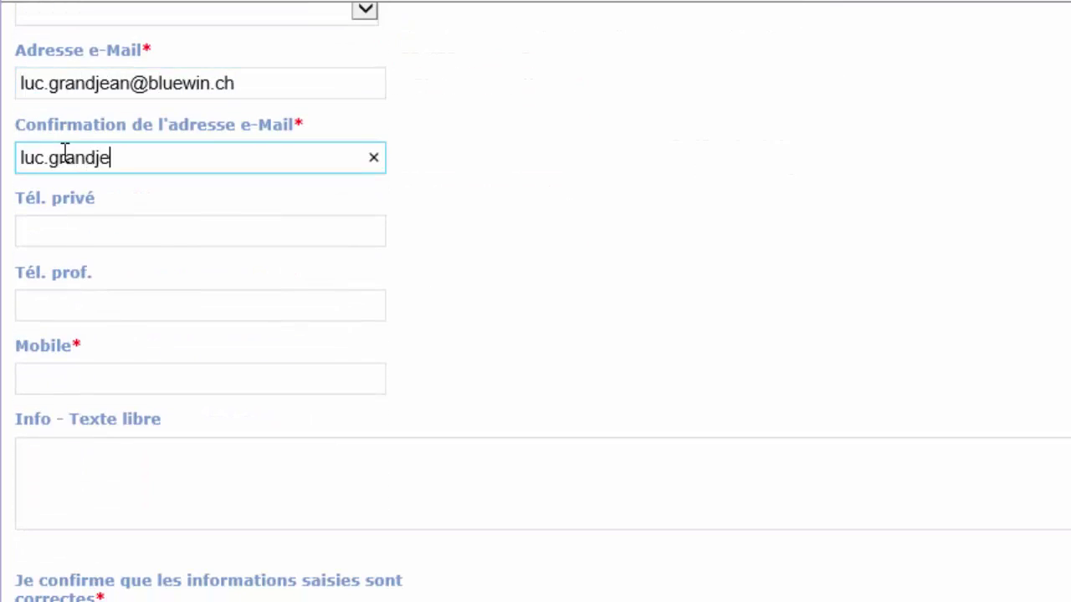
pyautogui.click(37, 379)
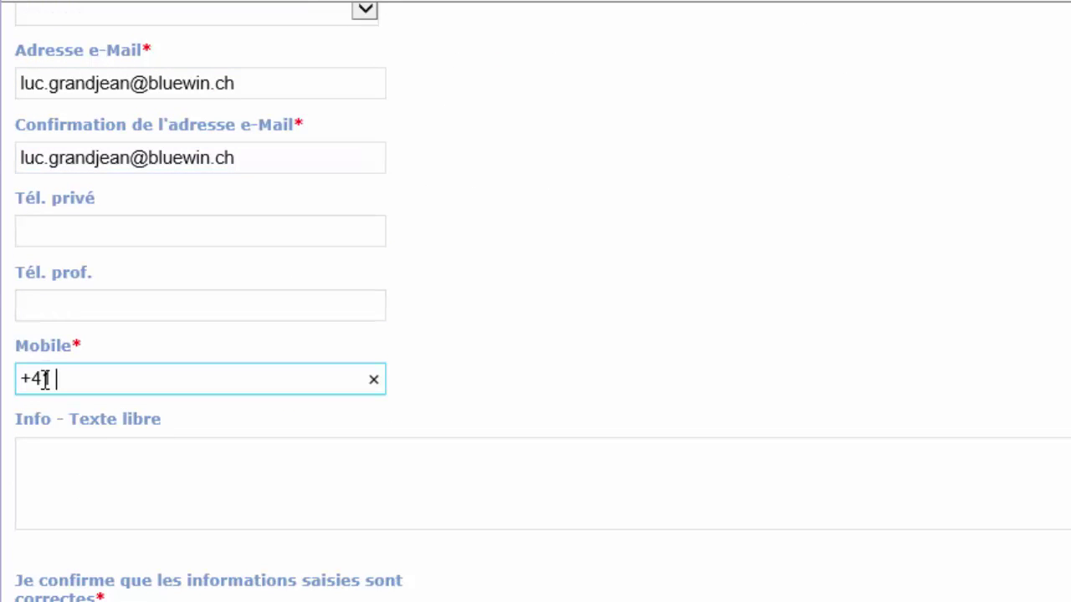
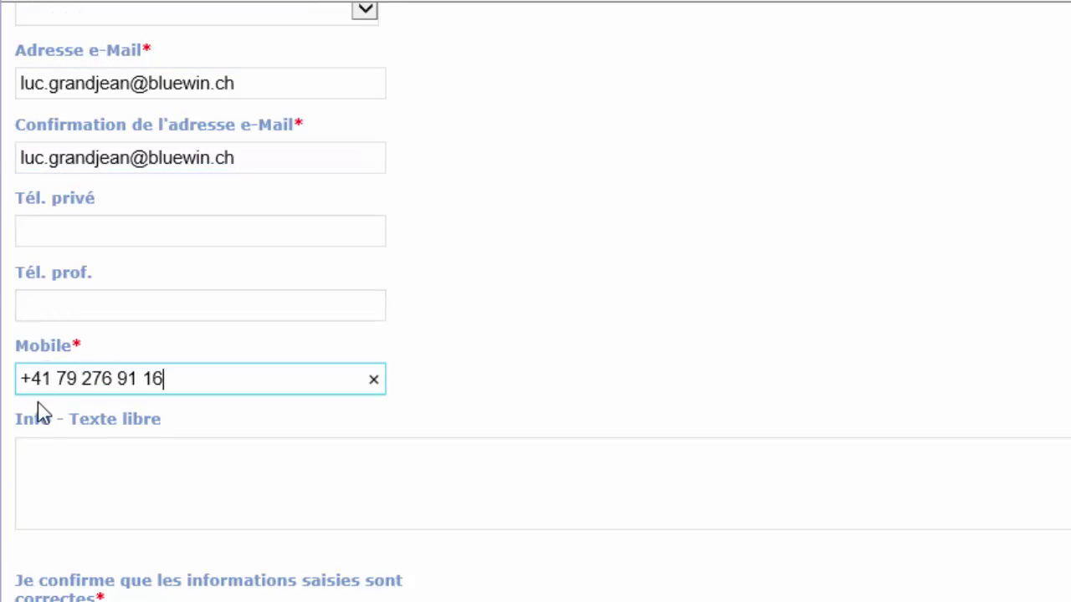
pyautogui.click(40, 449)
pyautogui.write('Ami de Tintin')
pyautogui.scroll(-4, 40, 450)
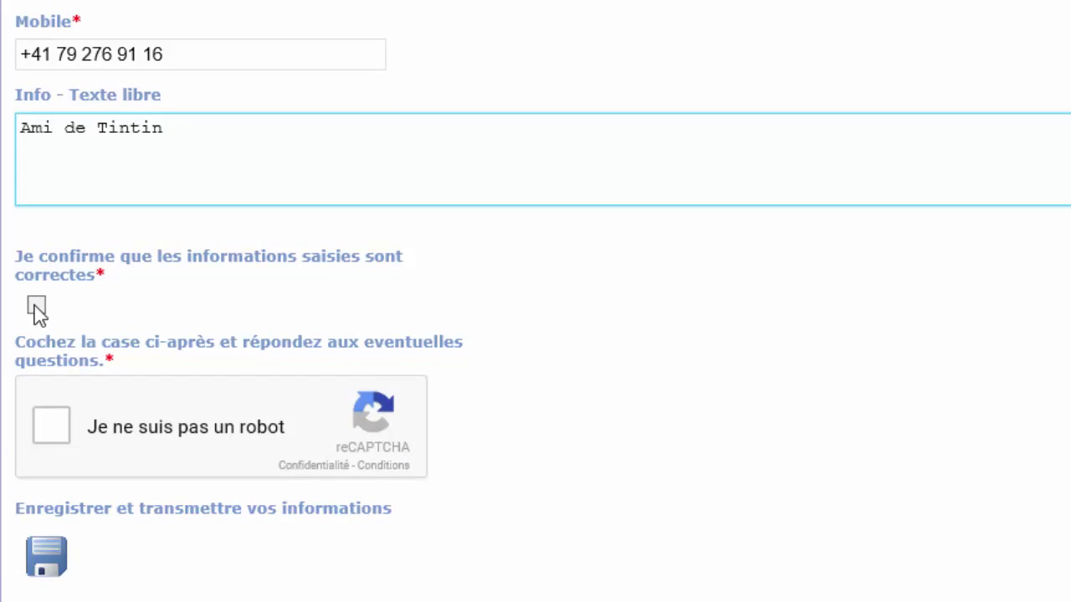
pyautogui.click(37, 306)
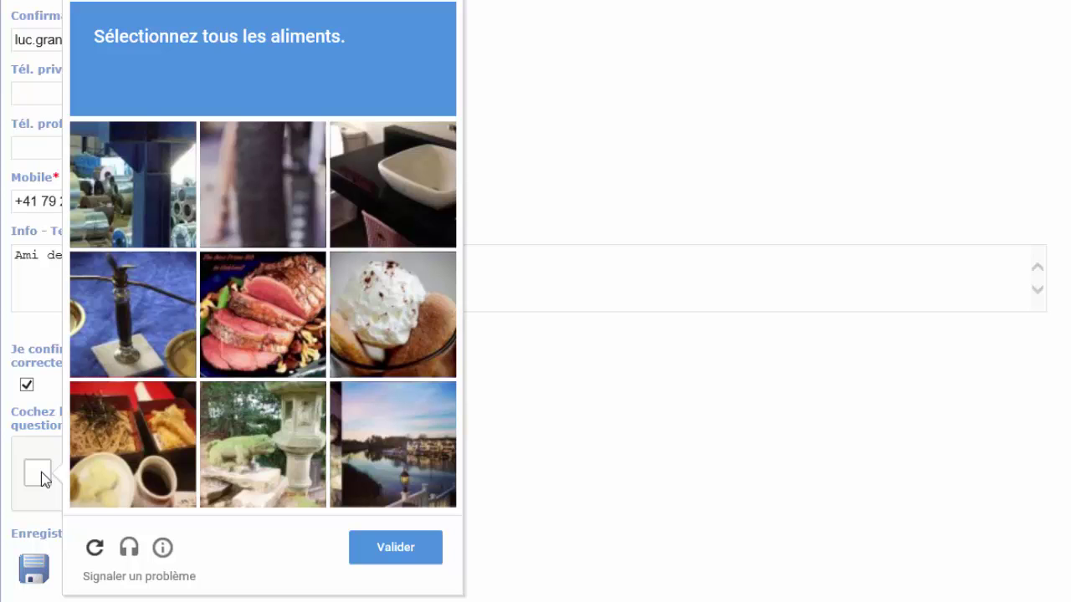
# - Solve the food-image reCAPTCHA and submit the registration
pyautogui.click(260, 322)
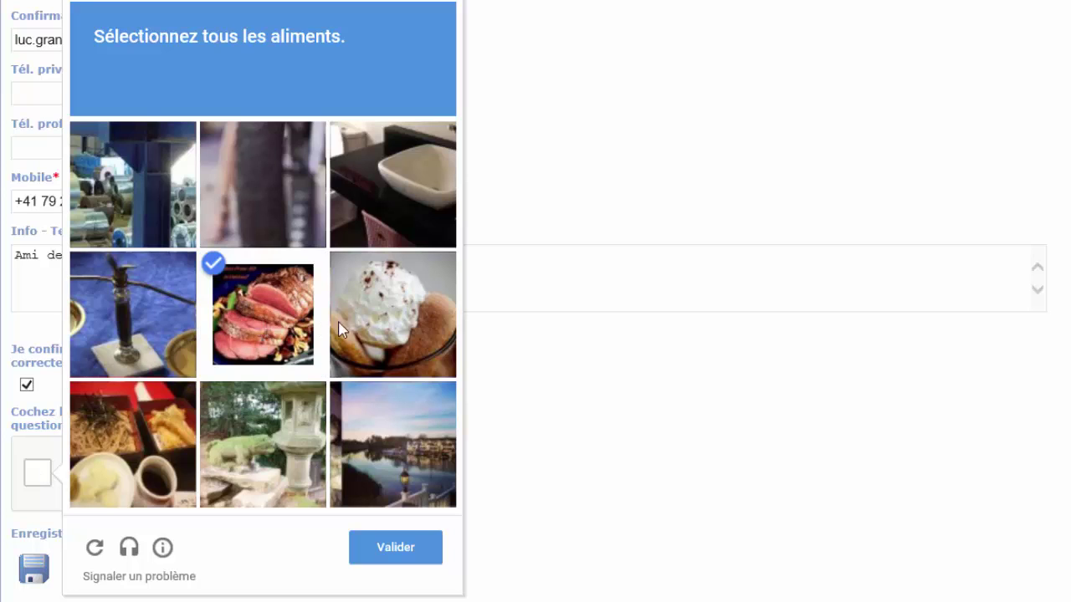
pyautogui.click(369, 326)
pyautogui.click(152, 447)
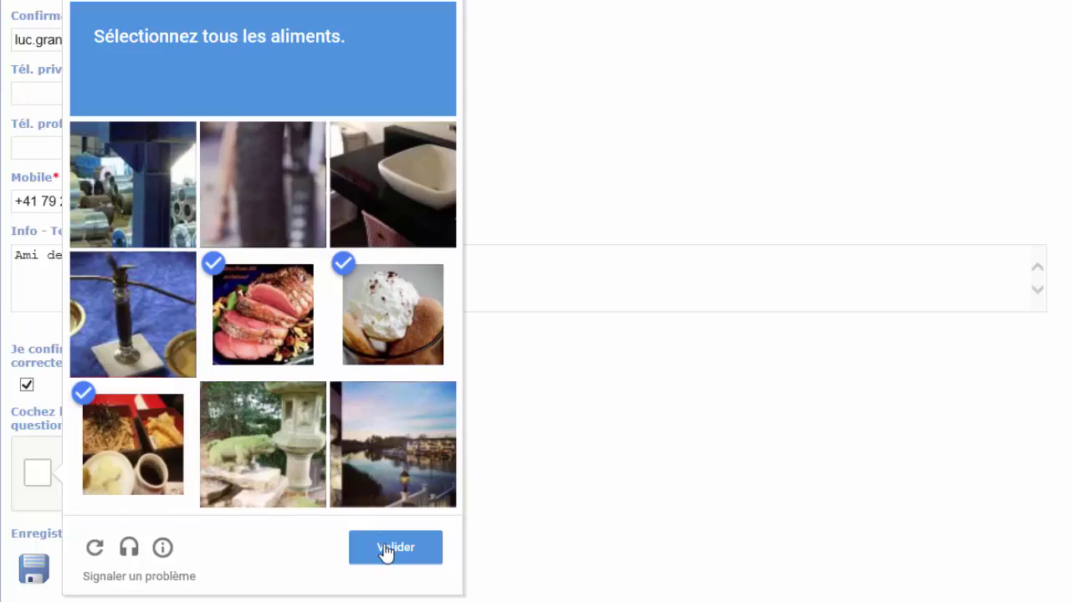
pyautogui.click(386, 548)
pyautogui.click(35, 567)
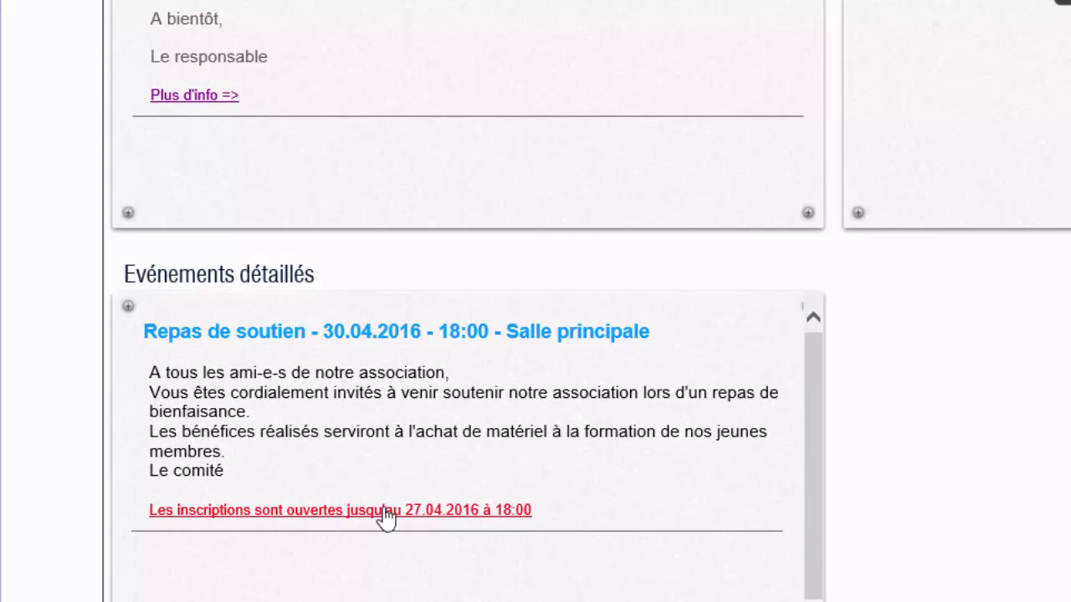
# - Reopen the registration form, choose Monsieur, and enter the first name
pyautogui.click(382, 516)
pyautogui.click(330, 359)
pyautogui.click(258, 373)
pyautogui.click(117, 419)
pyautogui.write('Séraphin')
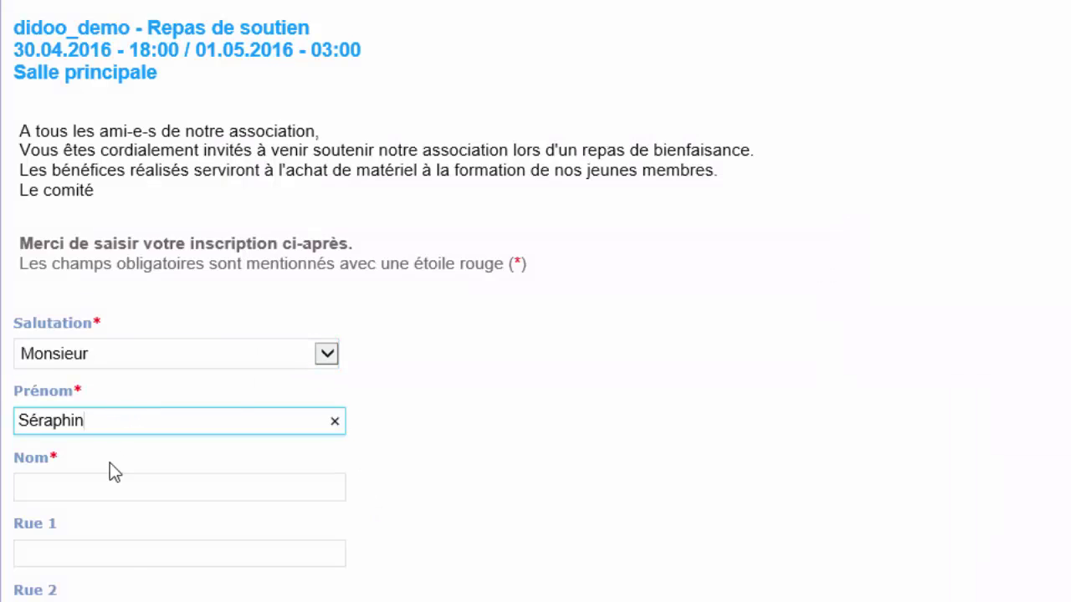
pyautogui.click(109, 471)
pyautogui.scroll(-10, 110, 477)
# - Enter the e-mail twice and a placeholder mobile number, then tick the accuracy confirmation
pyautogui.click(68, 46)
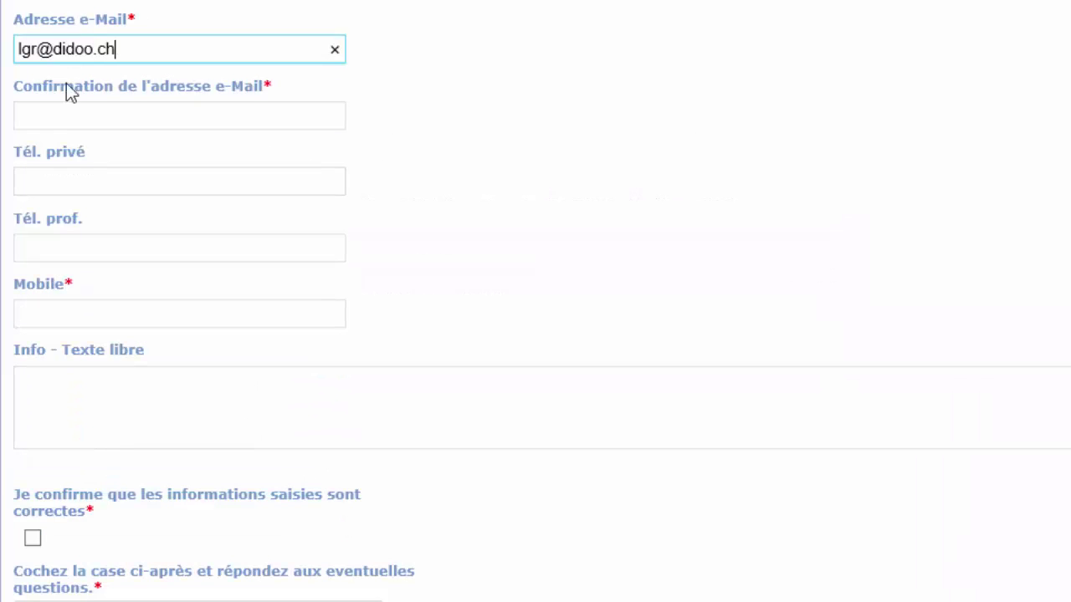
pyautogui.click(65, 115)
pyautogui.click(52, 311)
pyautogui.write('+41 00 000 00 00')
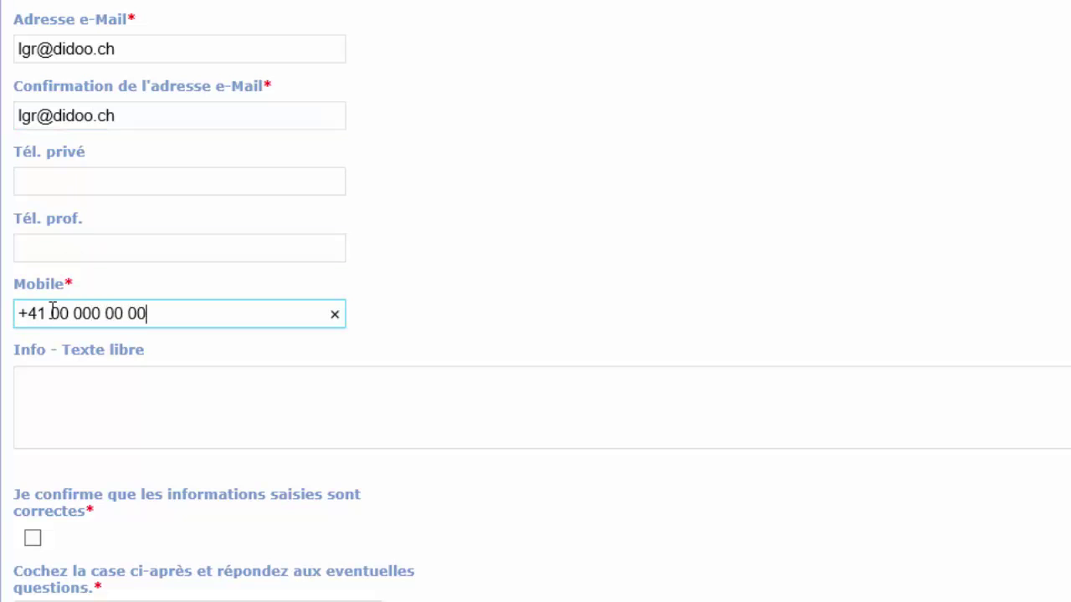
pyautogui.press('Tab')
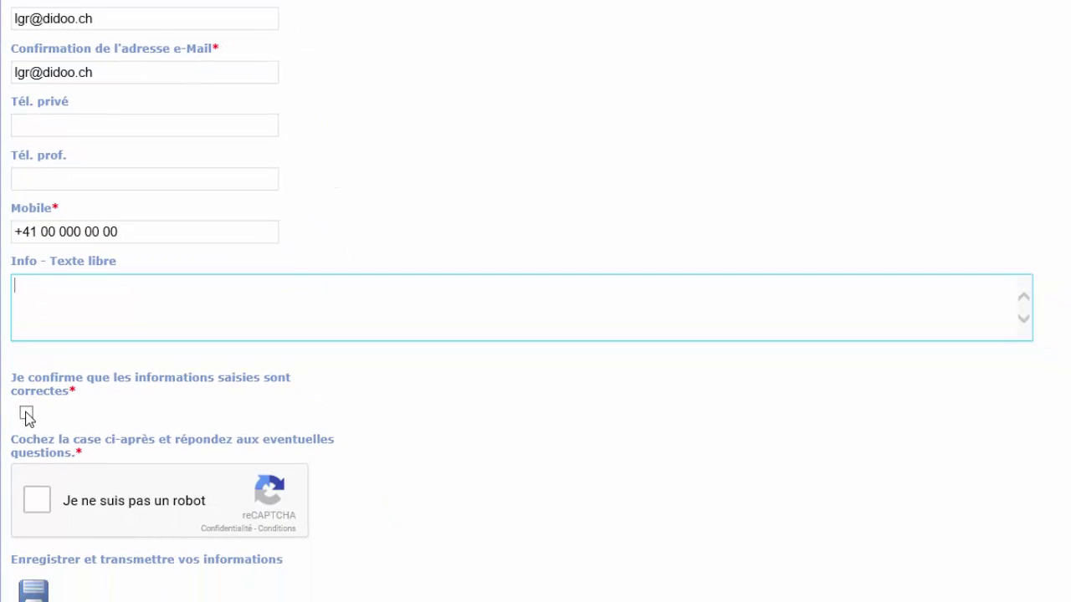
pyautogui.click(33, 538)
# - Pass the waffle-image reCAPTCHA and save the registration
pyautogui.click(47, 601)
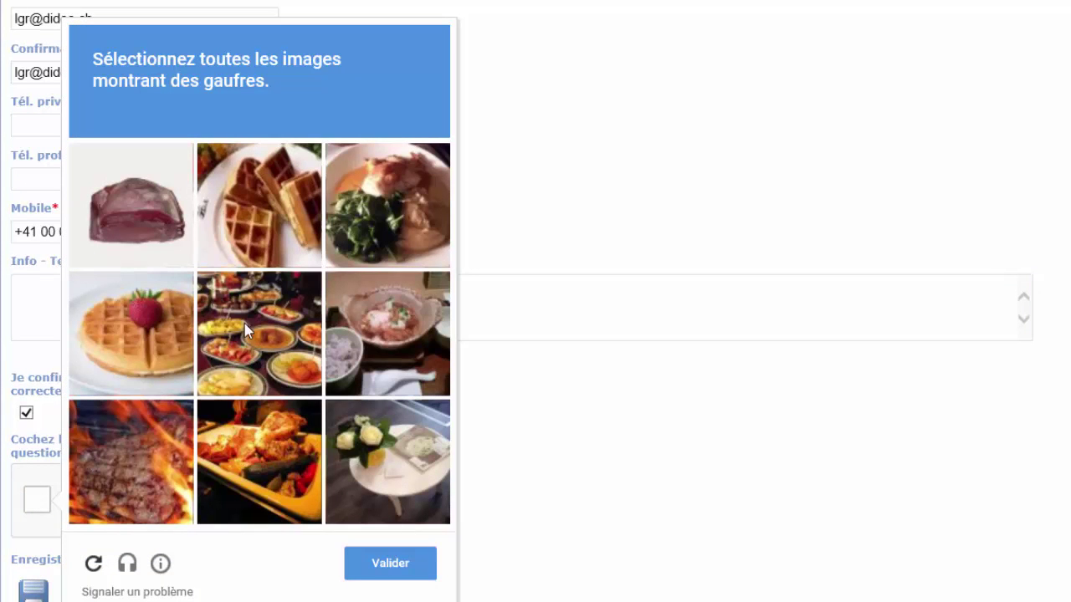
pyautogui.click(261, 208)
pyautogui.click(151, 312)
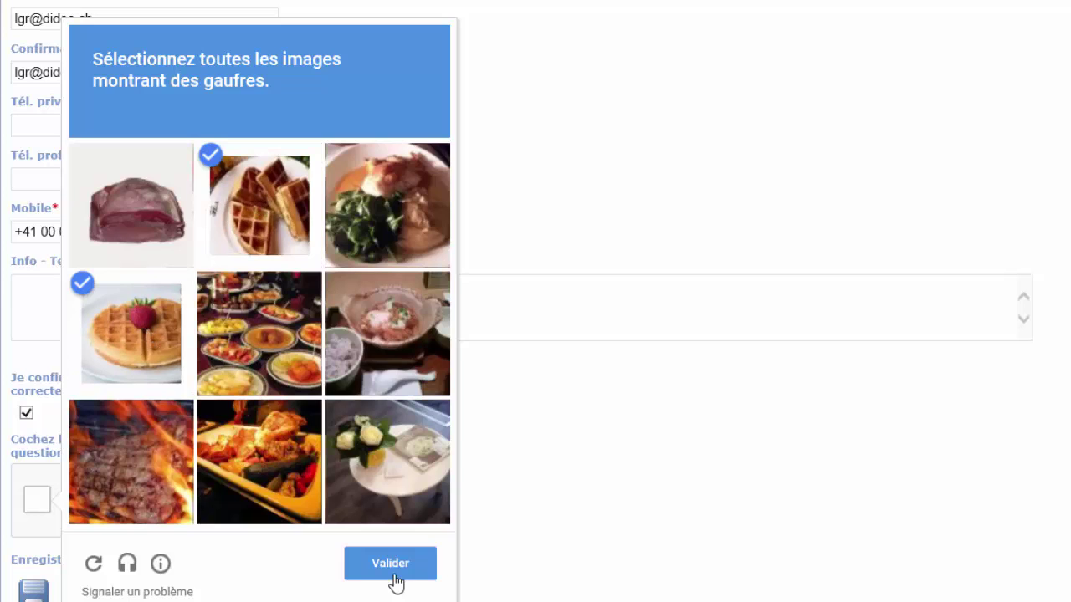
pyautogui.click(393, 569)
pyautogui.click(37, 588)
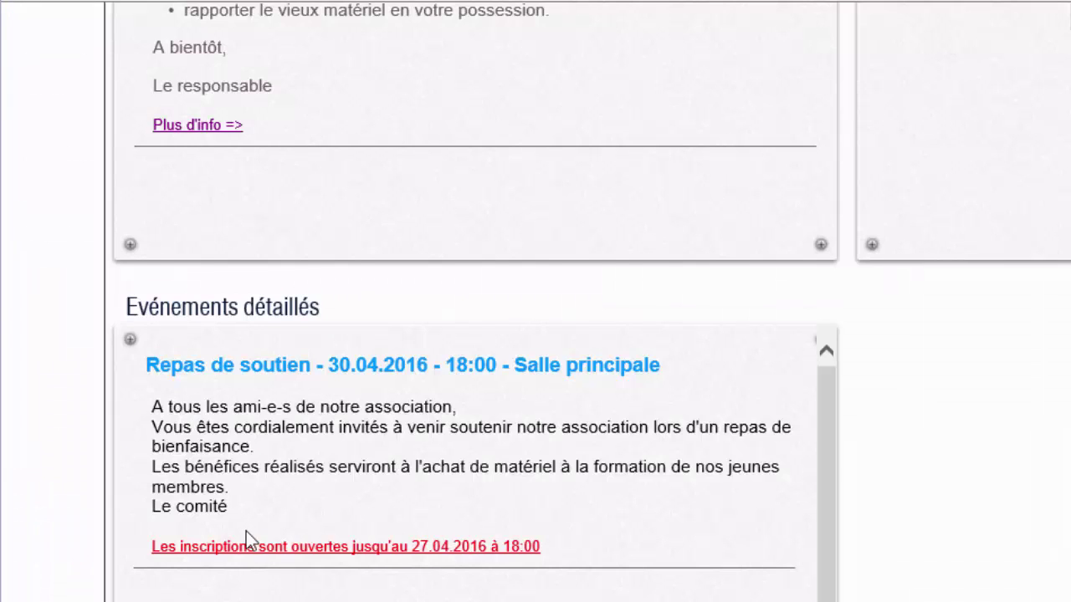
pyautogui.click(243, 540)
# - Choose Madame as salutation and enter a placeholder first name
pyautogui.click(187, 387)
pyautogui.click(162, 429)
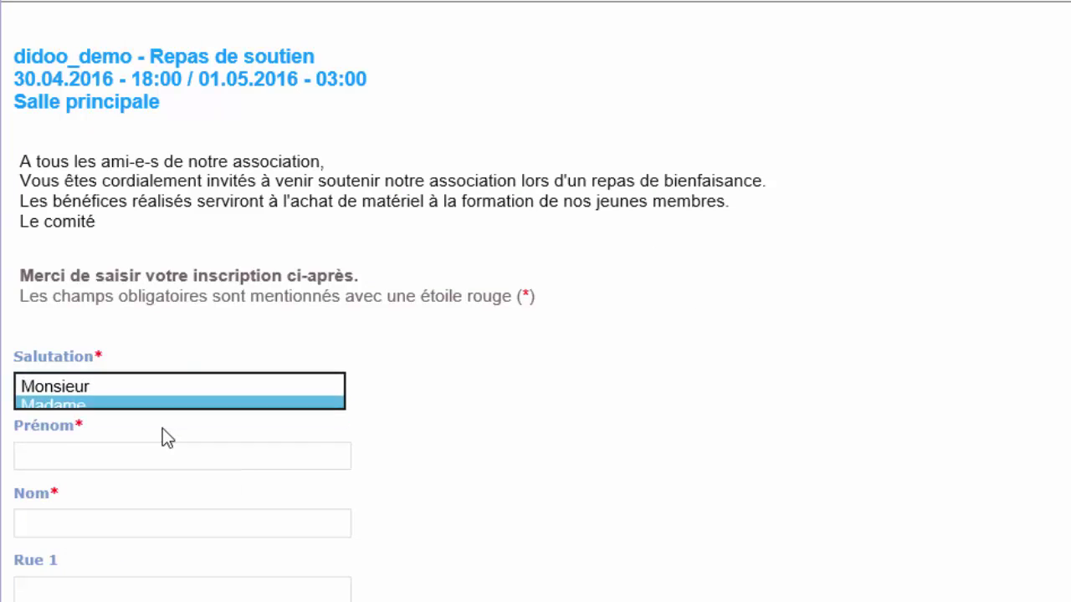
pyautogui.click(128, 454)
pyautogui.write('Aaaa')
pyautogui.click(81, 518)
pyautogui.scroll(-10, 81, 519)
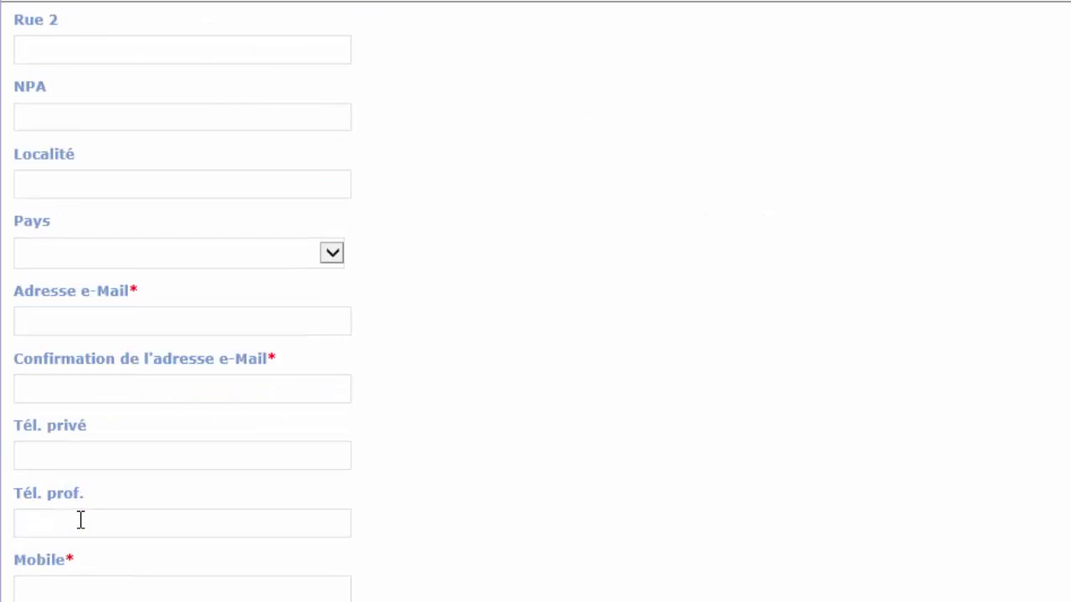
# - Enter the e-mail twice and the mobile number, then tick the accuracy confirmation
pyautogui.click(87, 76)
pyautogui.write('aa.bb@toto.com')
pyautogui.click(79, 144)
pyautogui.write('aa.bb@tot')
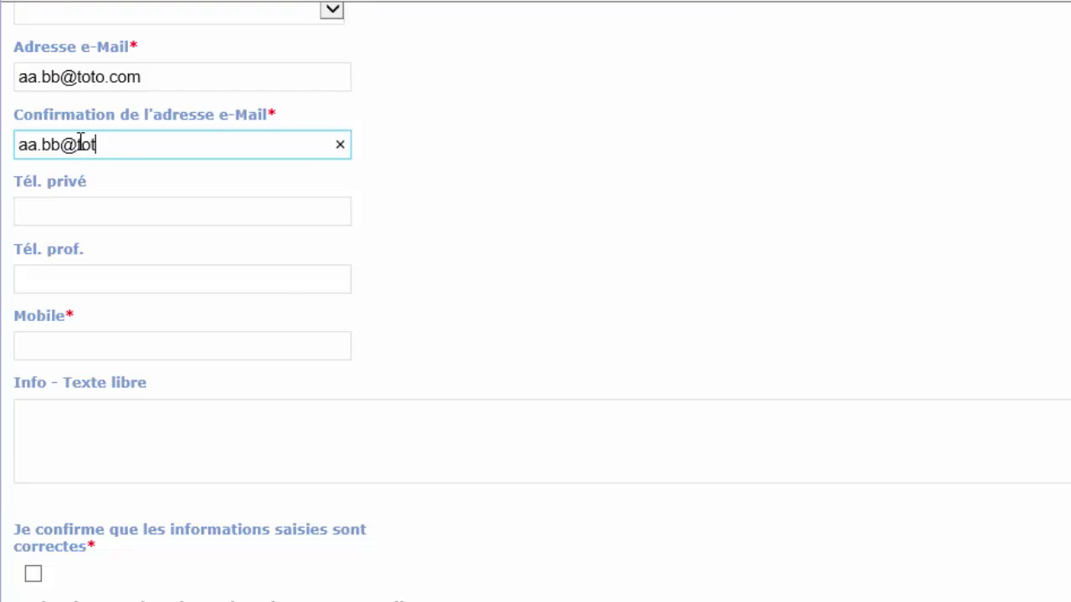
pyautogui.write('o.com')
pyautogui.click(66, 342)
pyautogui.write('+41 23456789')
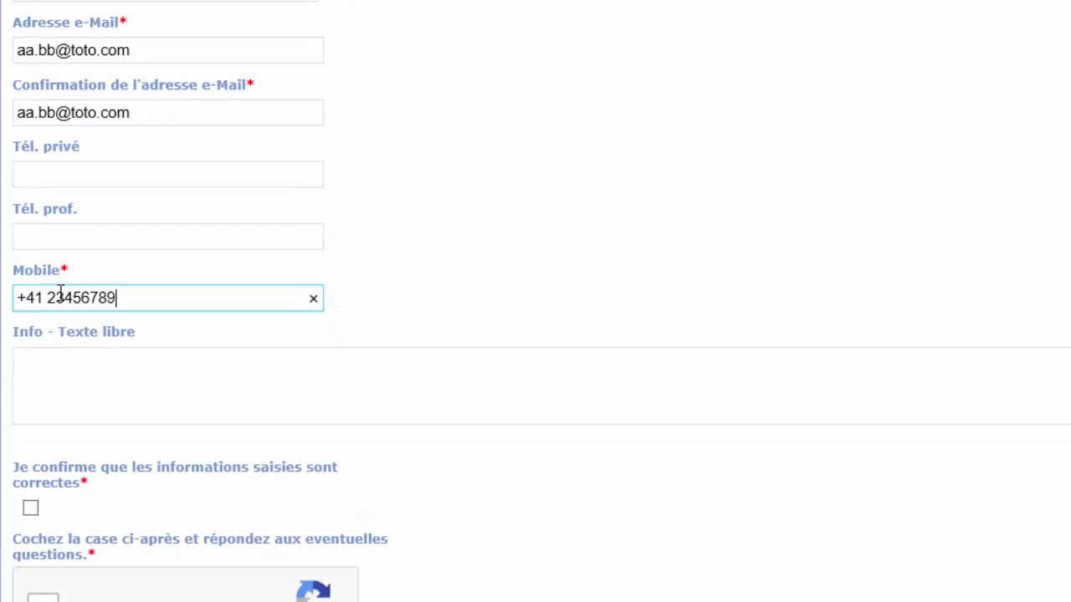
pyautogui.click(33, 574)
# - Pass the pasta-image reCAPTCHA and save the registration
pyautogui.click(36, 499)
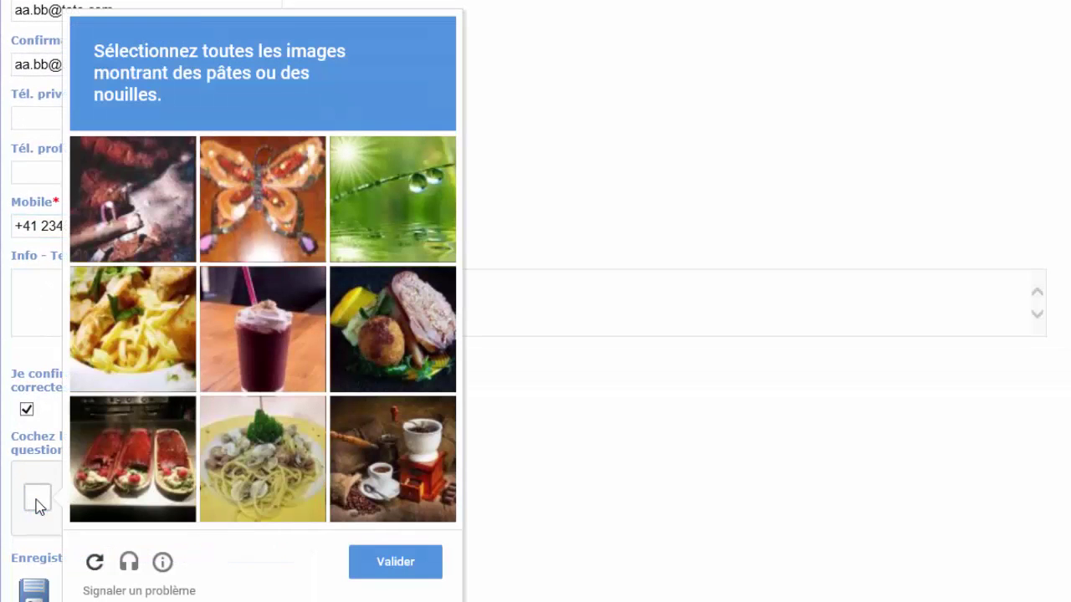
pyautogui.click(123, 355)
pyautogui.click(235, 449)
pyautogui.click(395, 562)
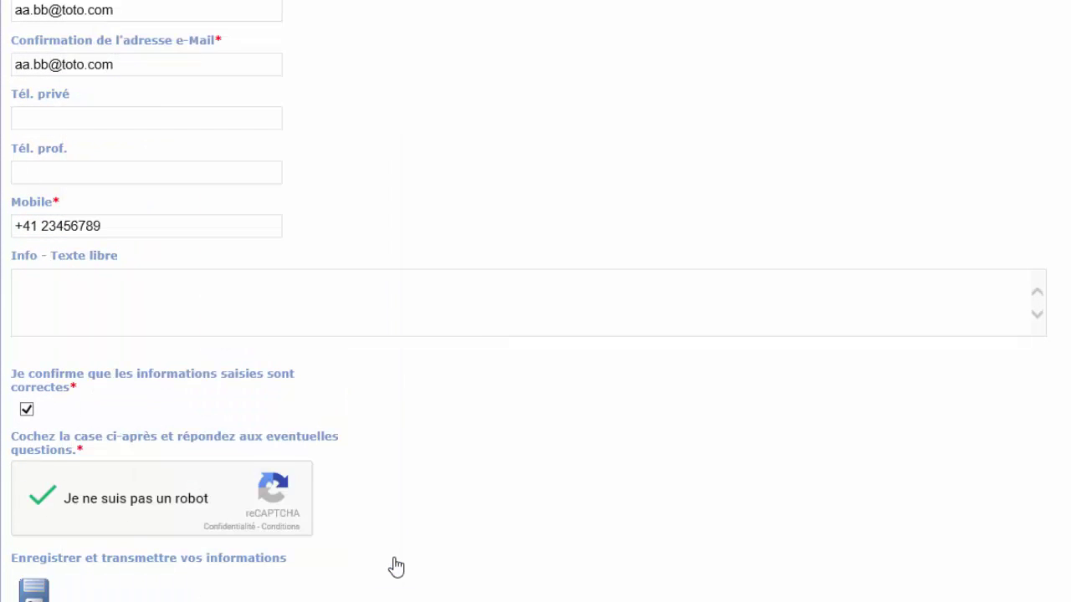
pyautogui.scroll(-1, 67, 573)
pyautogui.click(34, 571)
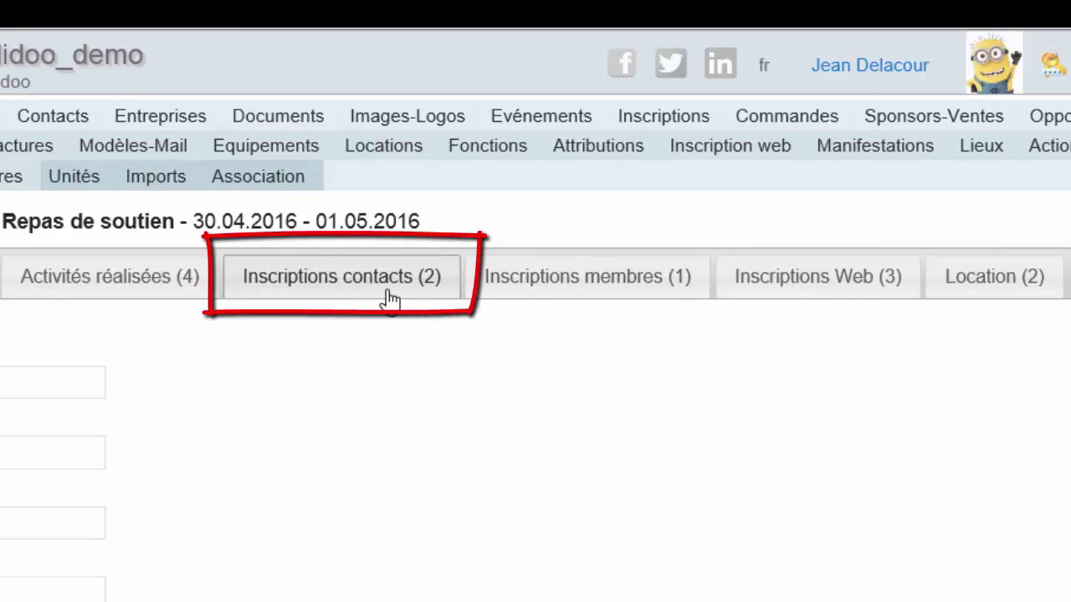
# - Show the Inscriptions Web (3) tab of the Repas de soutien event
pyautogui.click(810, 285)
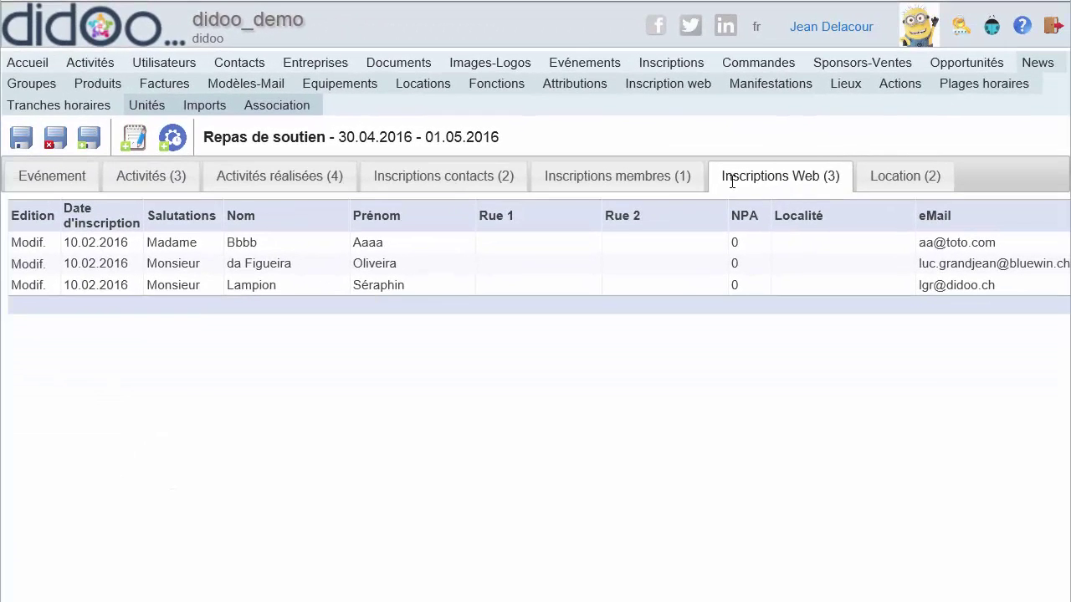
# - Open the second web registration with Modif. to validate it
pyautogui.click(30, 266)
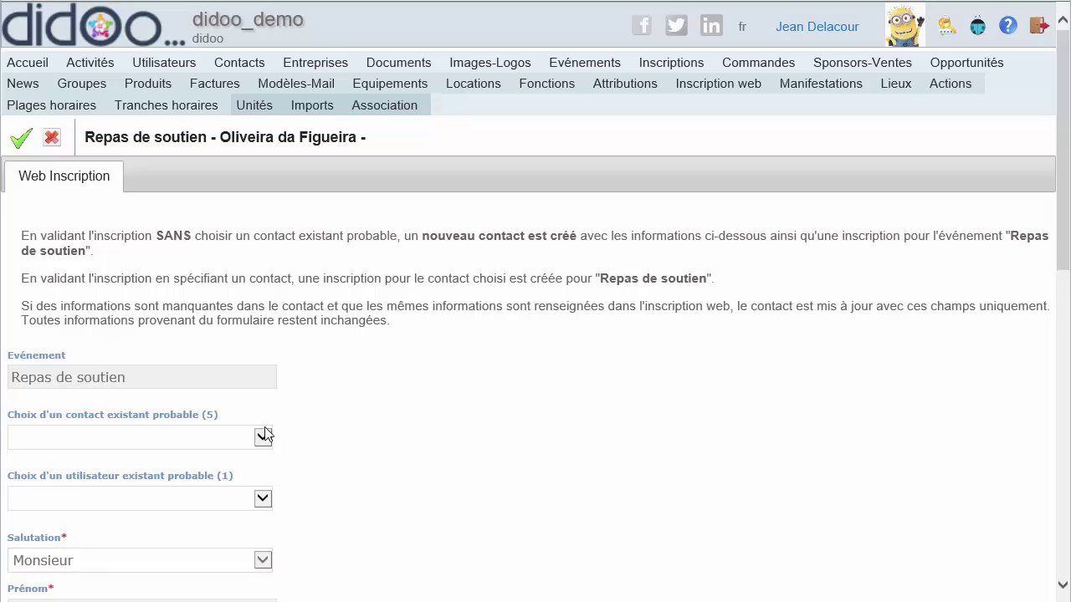
# - Leave the probable existing contact and user choices blank, then accept and confirm the registration
pyautogui.click(263, 436)
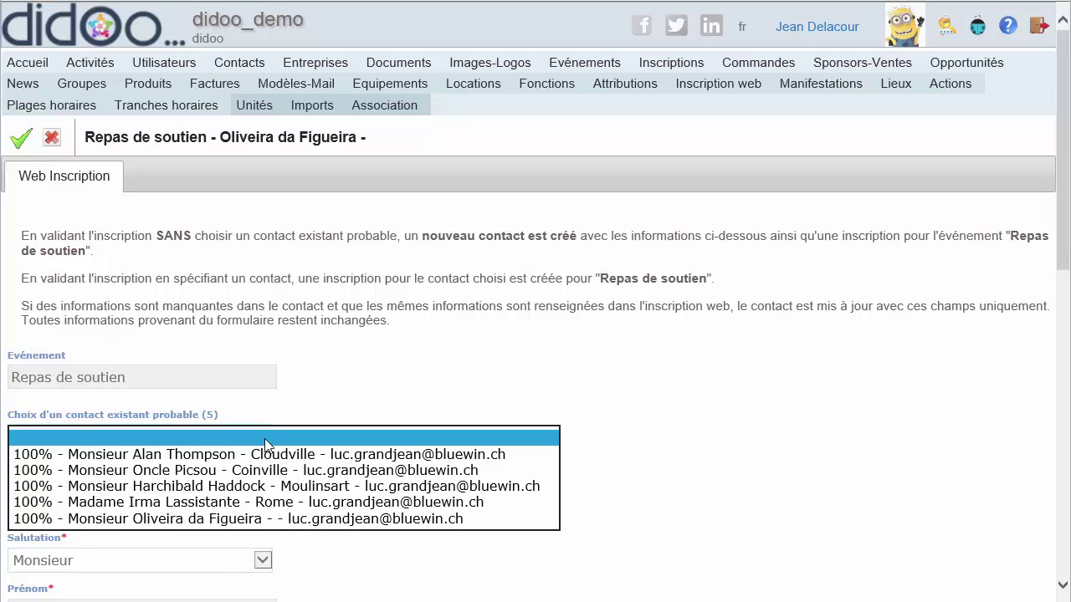
pyautogui.click(327, 422)
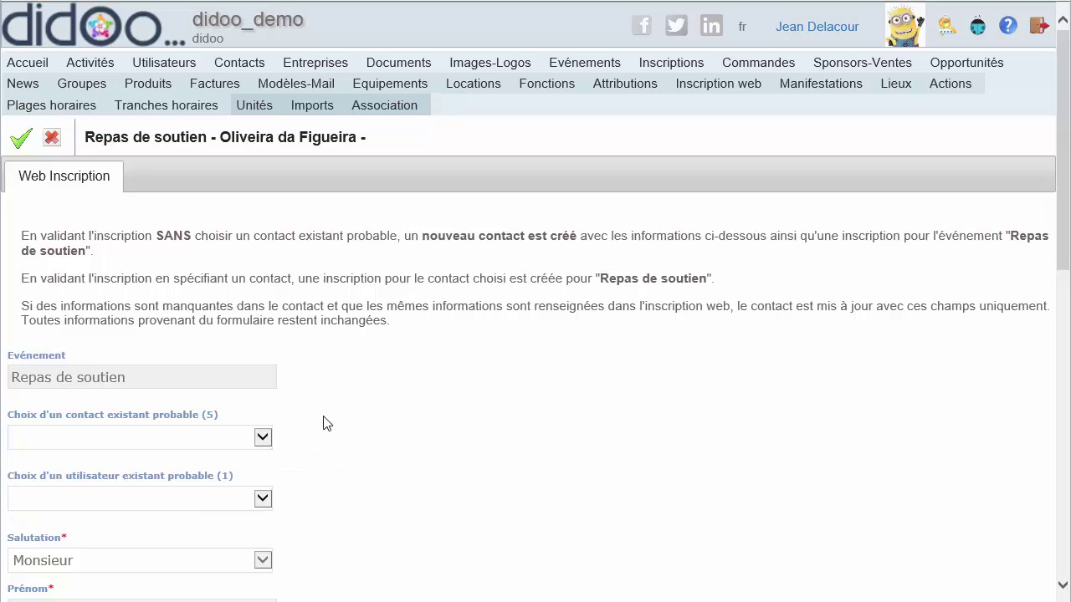
pyautogui.click(263, 499)
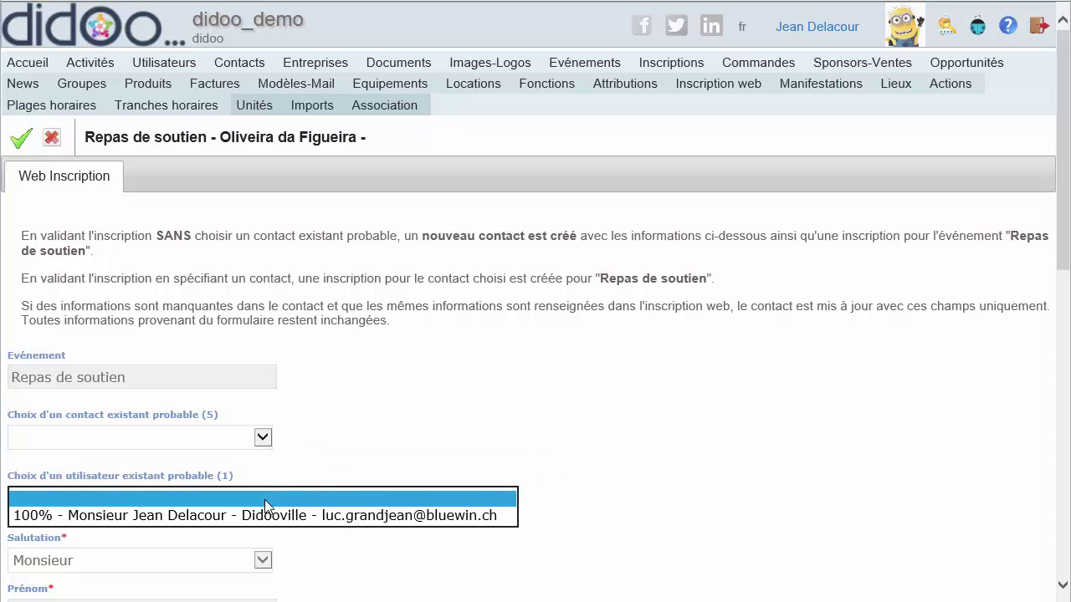
pyautogui.click(292, 479)
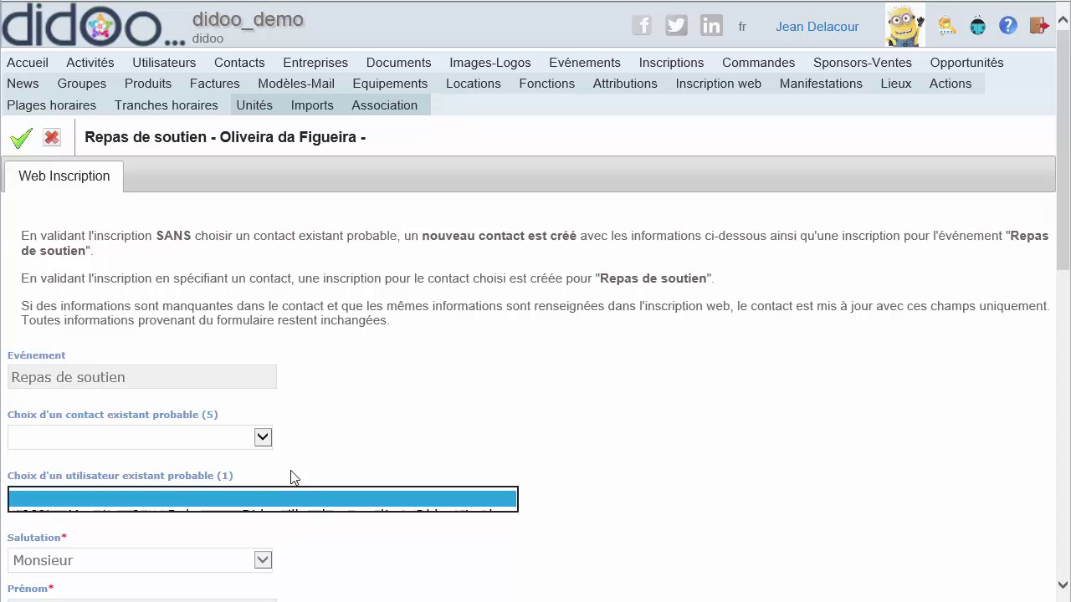
pyautogui.click(20, 139)
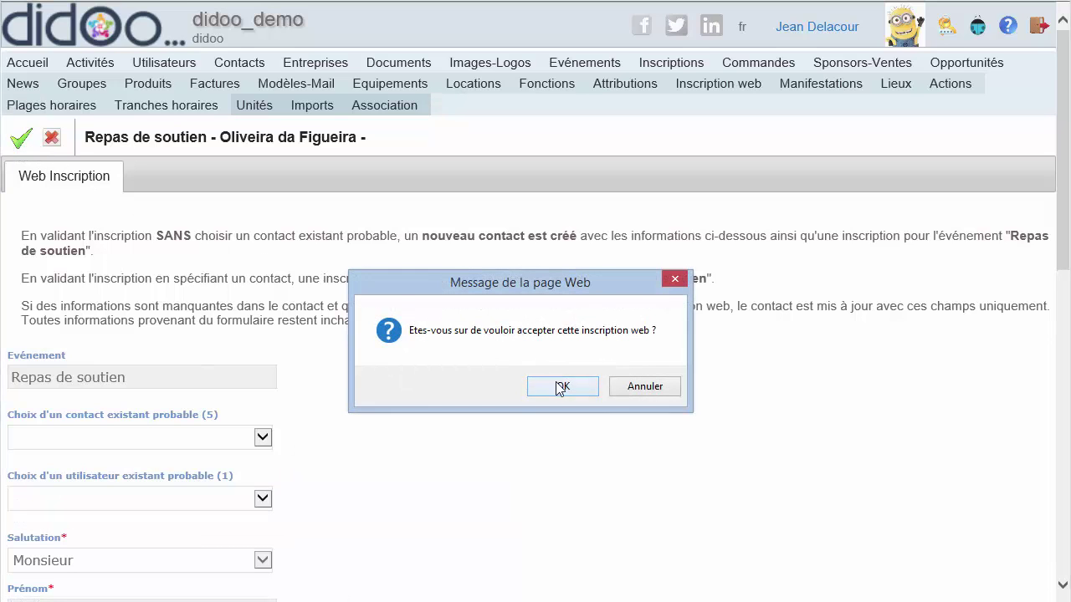
pyautogui.click(554, 386)
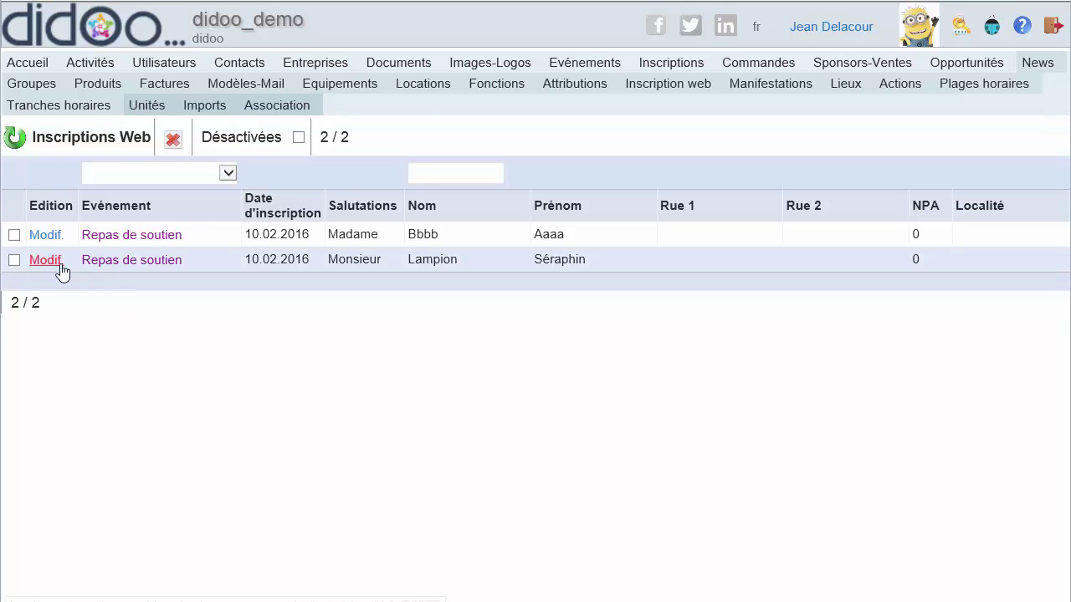
# - Accept the second Monsieur web registration, linking it to its 100% matching existing contact
pyautogui.click(48, 261)
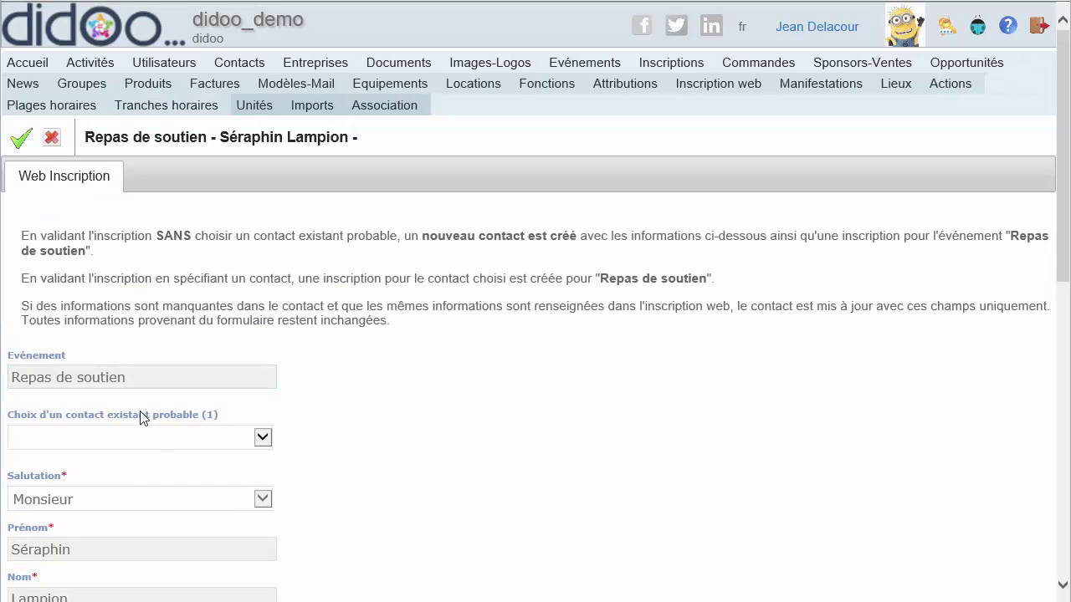
pyautogui.click(154, 432)
pyautogui.click(159, 455)
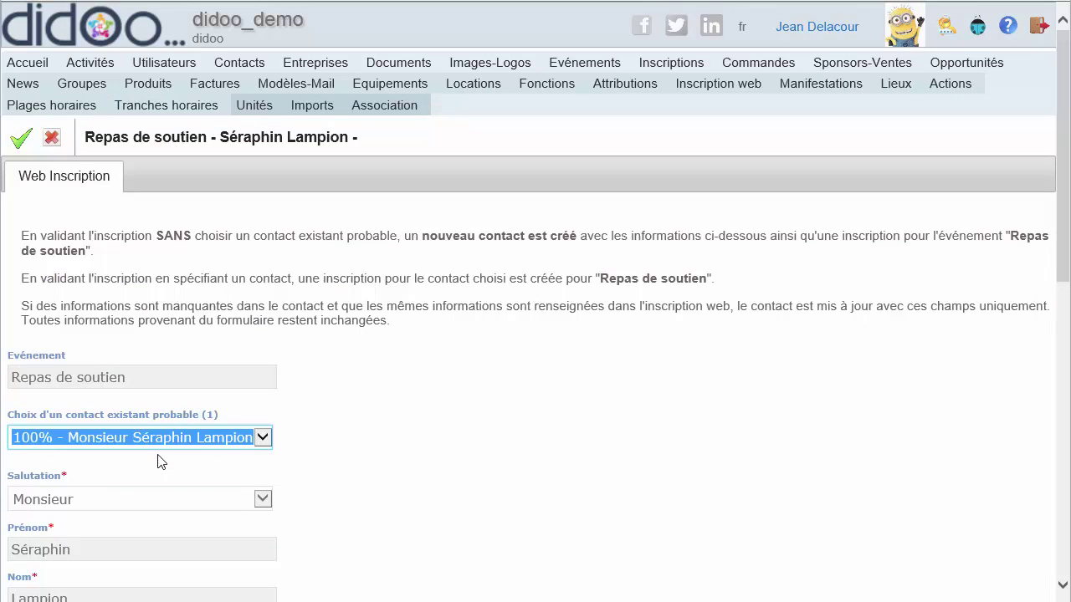
pyautogui.click(21, 137)
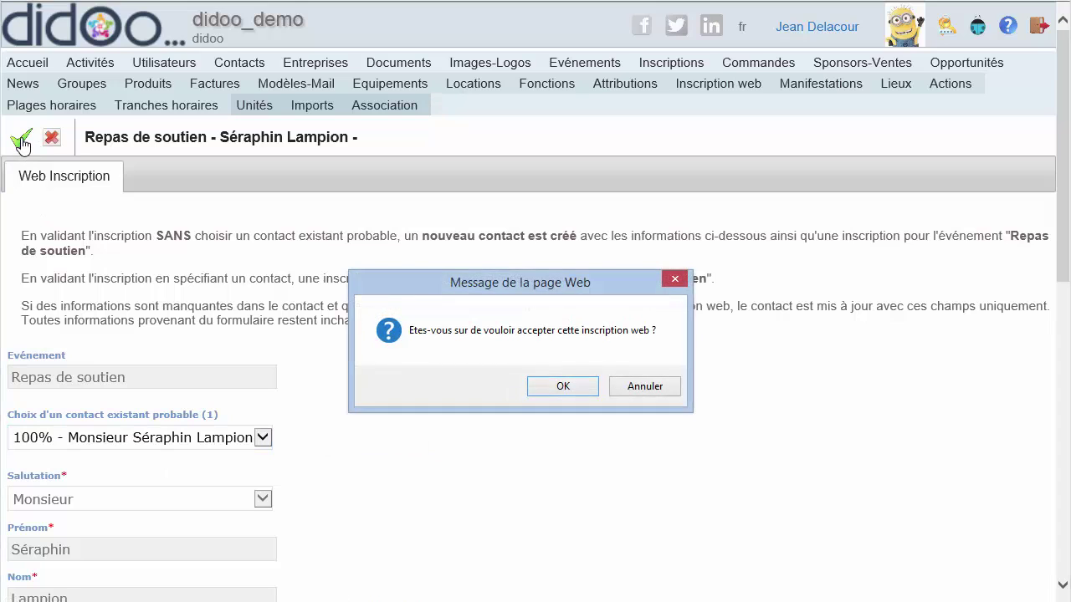
pyautogui.click(560, 388)
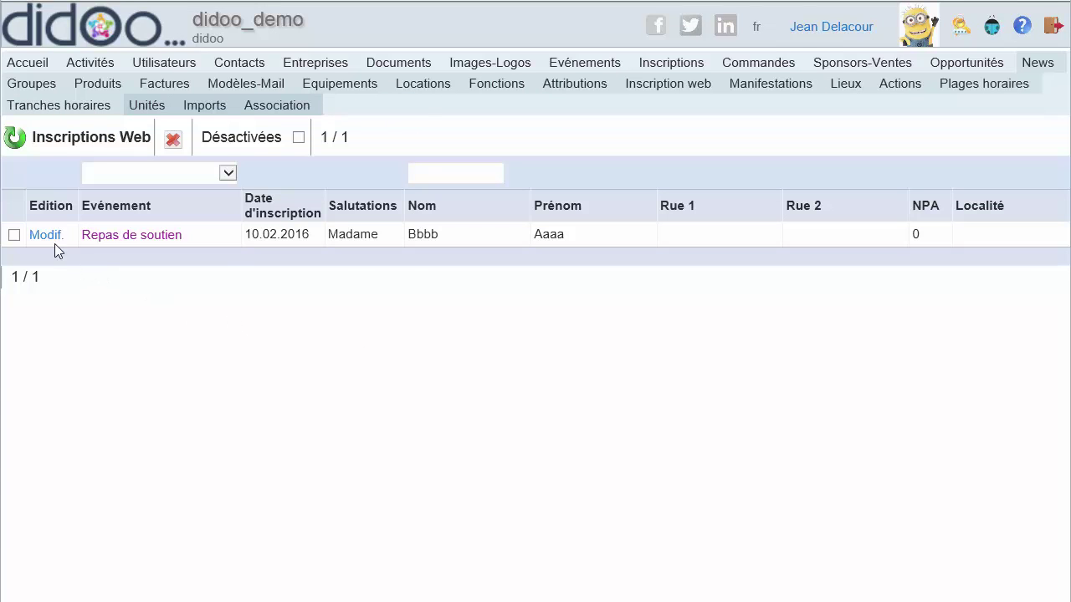
# - Reject and delete the last Madame web registration, leaving the Inscriptions Web list at 0 / 0
pyautogui.click(50, 239)
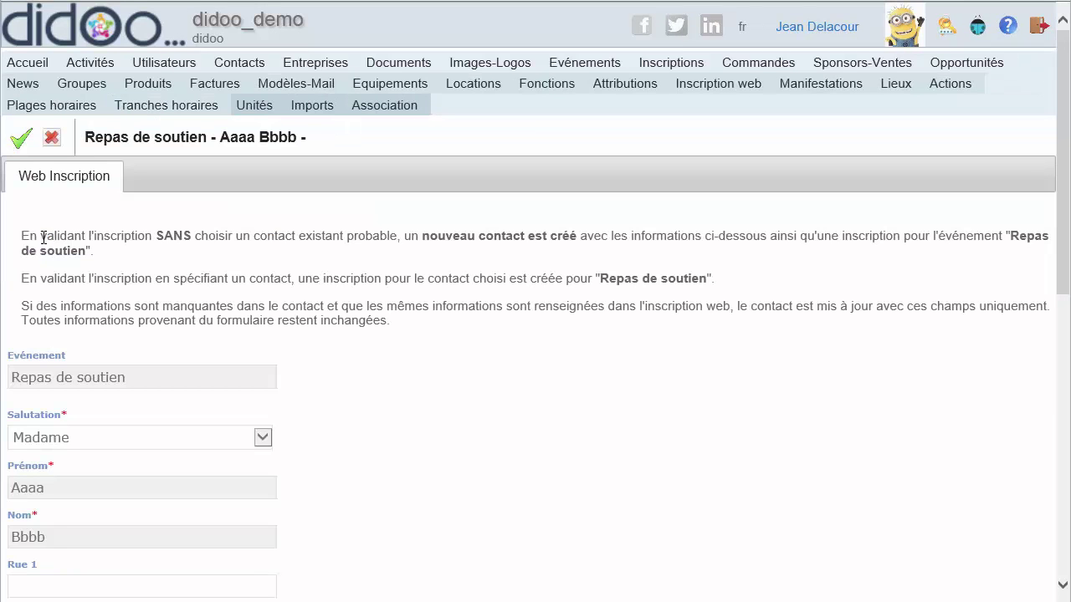
pyautogui.click(51, 138)
pyautogui.click(567, 386)
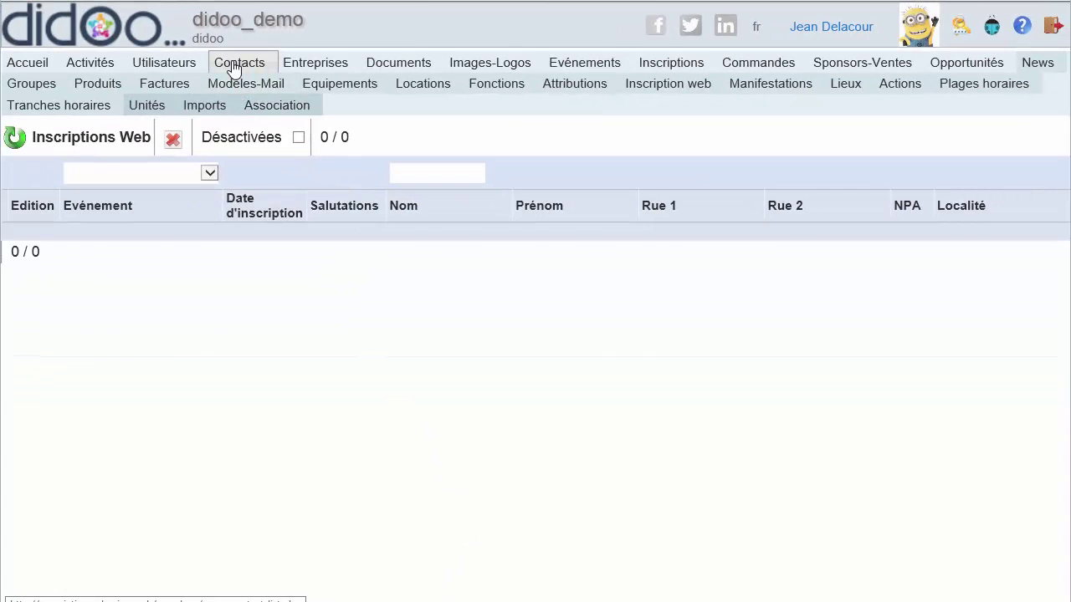
# - Open the new contact from the Contacts list and view its Evénements (1) tab
pyautogui.click(238, 65)
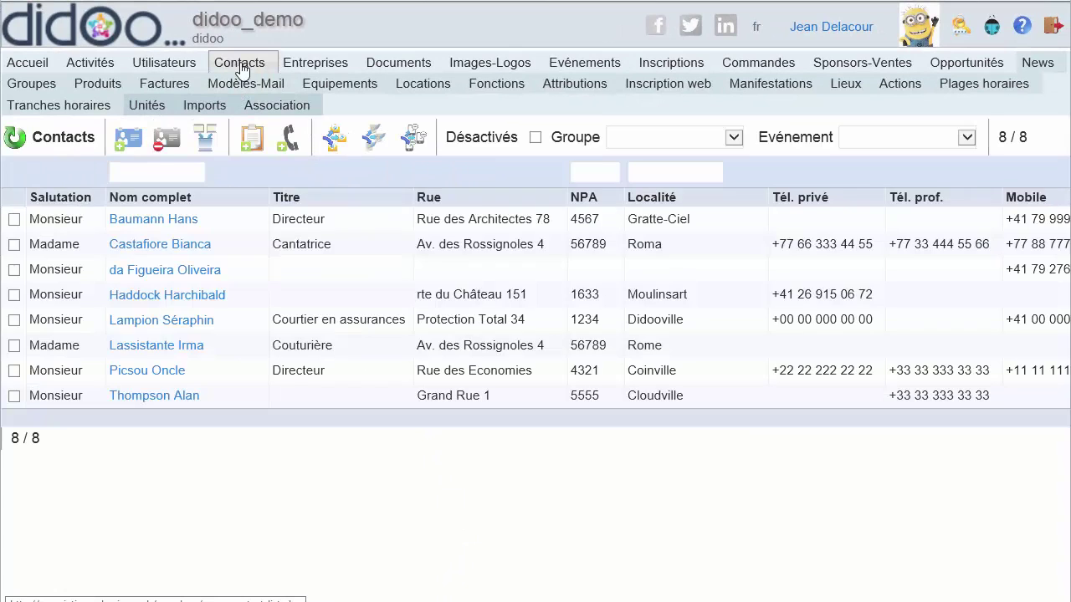
pyautogui.click(175, 271)
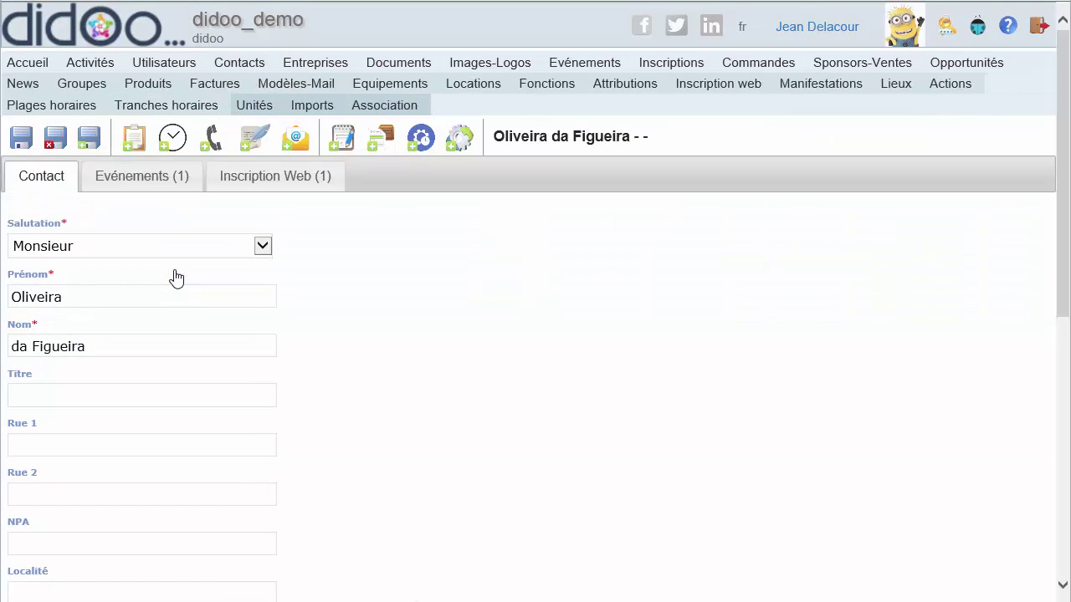
pyautogui.click(166, 191)
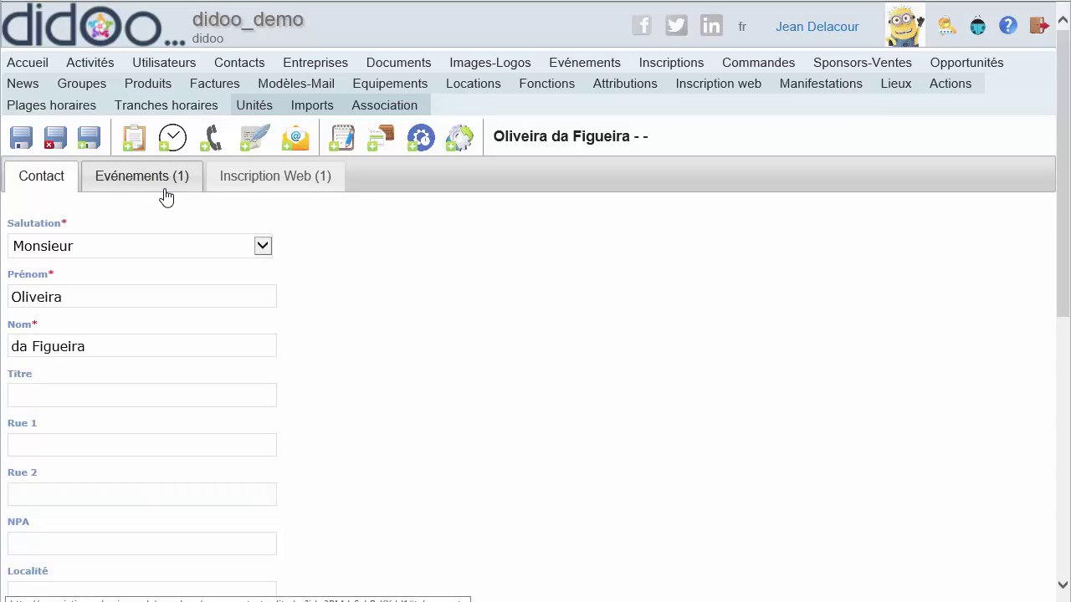